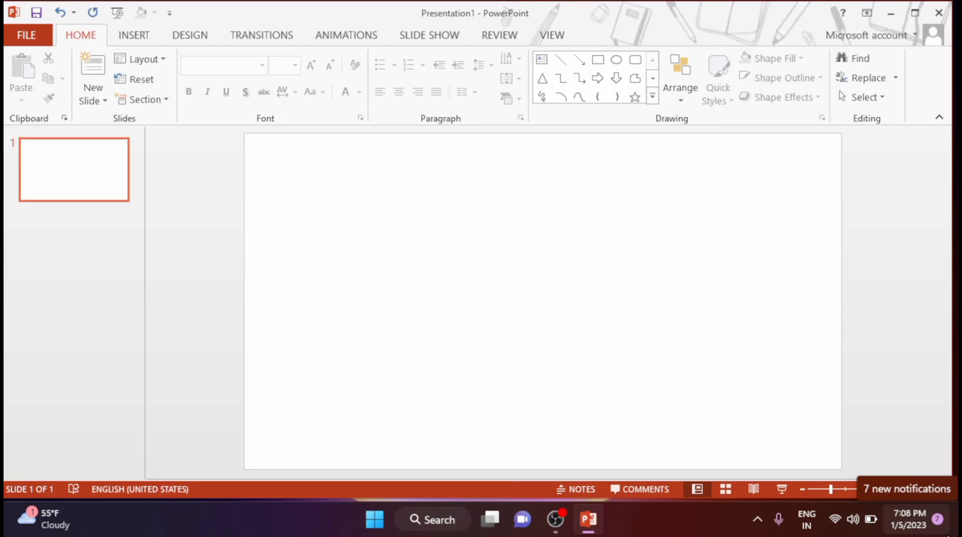
Turn on the dashed guides that cross at the slide centre
{"action": "left_click", "coordinate": [134, 34]}
{"action": "left_click", "coordinate": [278, 75]}
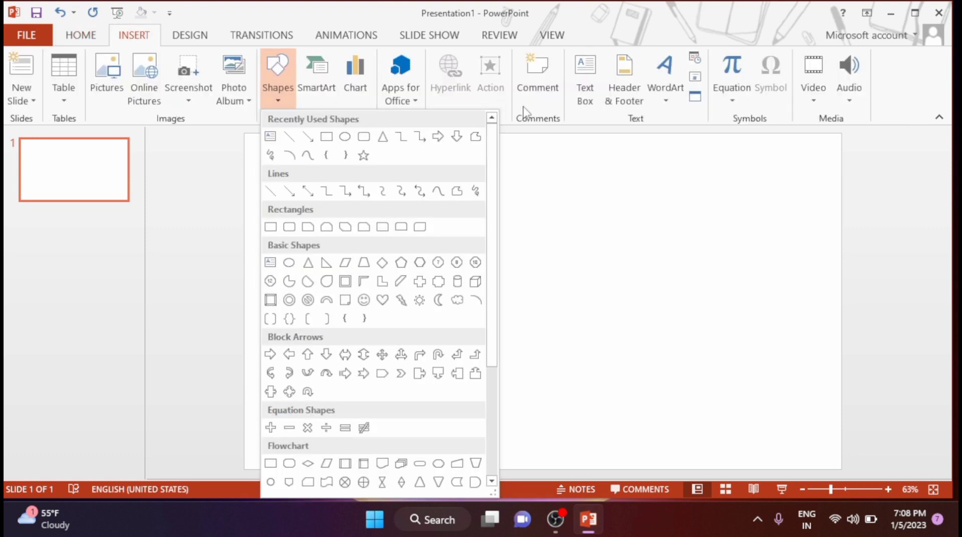
{"action": "left_click", "coordinate": [573, 192]}
{"action": "left_click", "coordinate": [552, 34]}
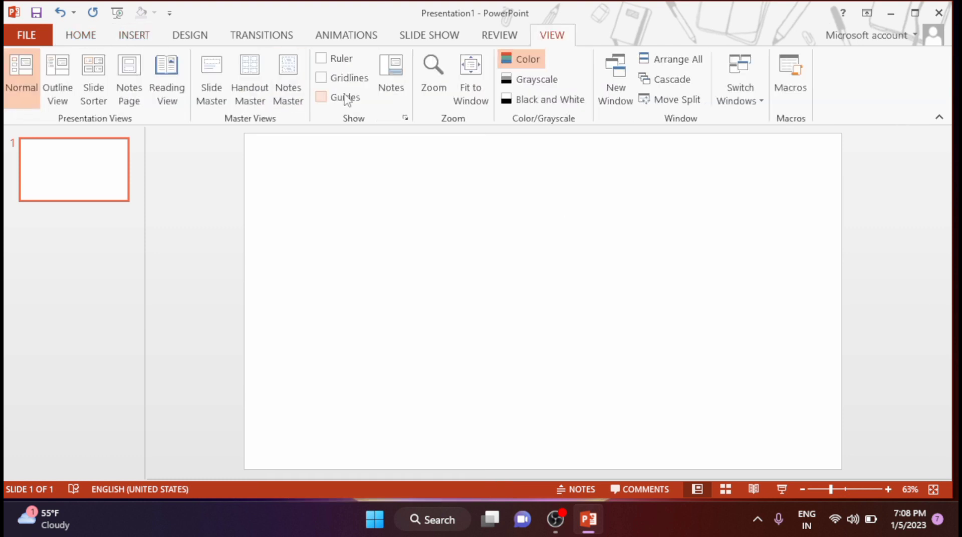
{"action": "left_click", "coordinate": [344, 98]}
Choose the Oval shape from the Insert Shapes gallery
{"action": "left_click", "coordinate": [134, 34]}
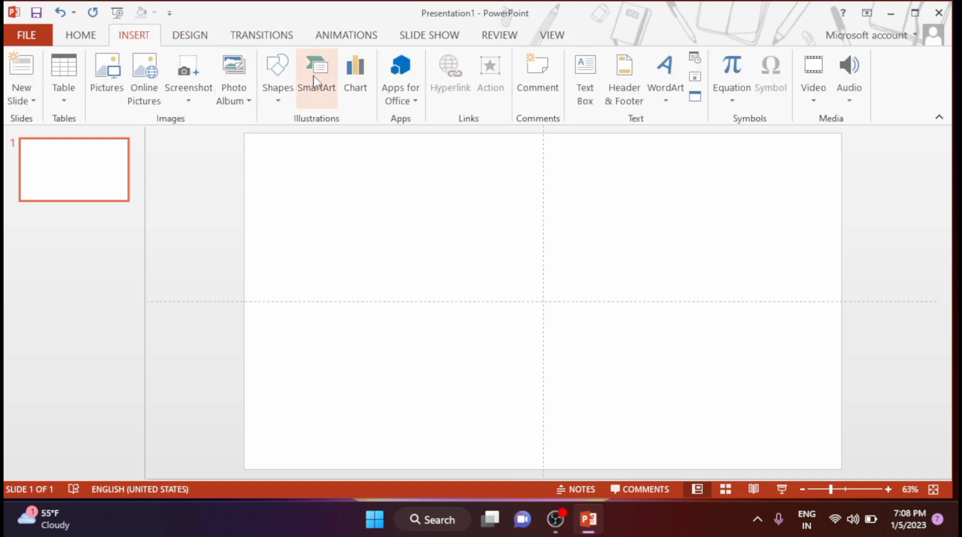
{"action": "left_click", "coordinate": [274, 81]}
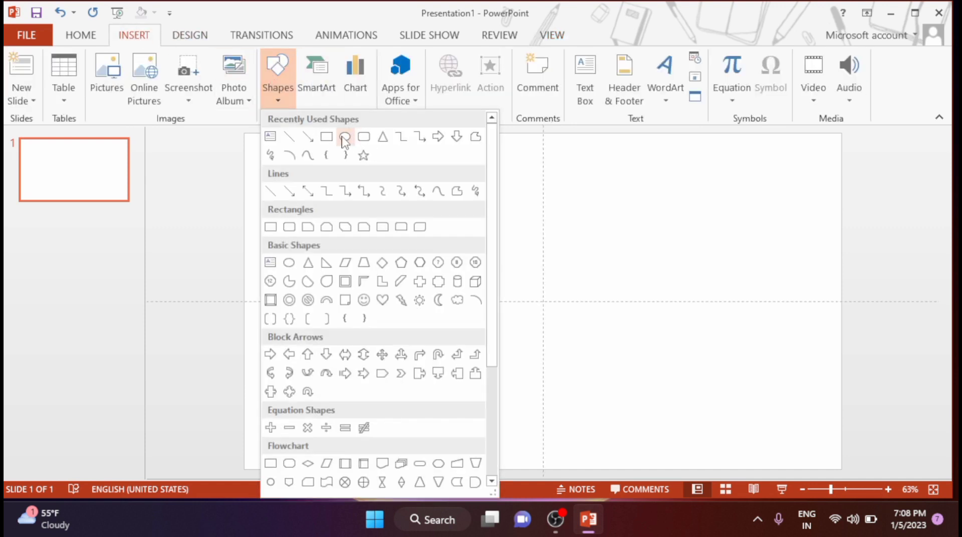
{"action": "left_click", "coordinate": [345, 137]}
Draw a circle centred on the guide crossing and a small 0.67" × 1.62" rounded rectangle beneath it
{"action": "left_click_drag", "start_coordinate": [483, 242], "coordinate": [595, 349]}
{"action": "left_click_drag", "start_coordinate": [552, 297], "coordinate": [556, 302]}
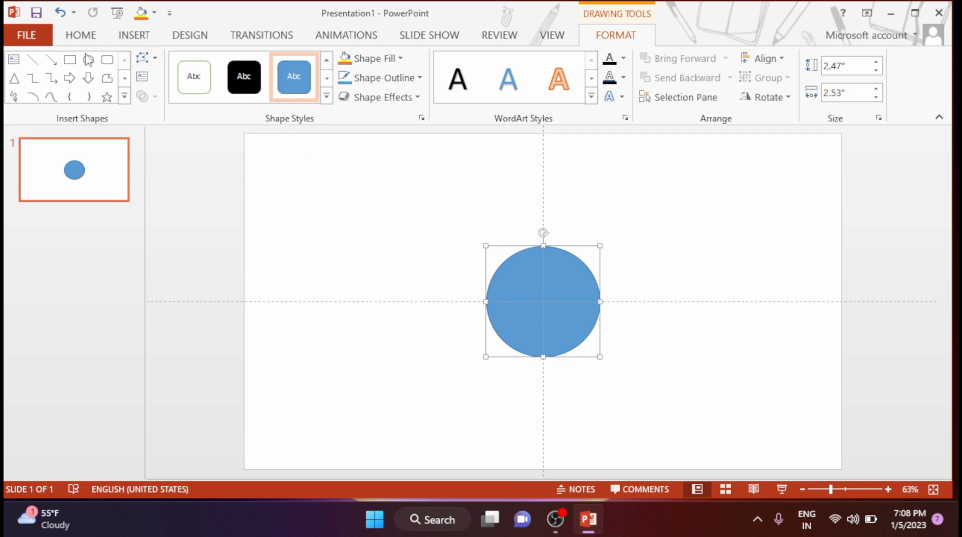
{"action": "left_click", "coordinate": [107, 59]}
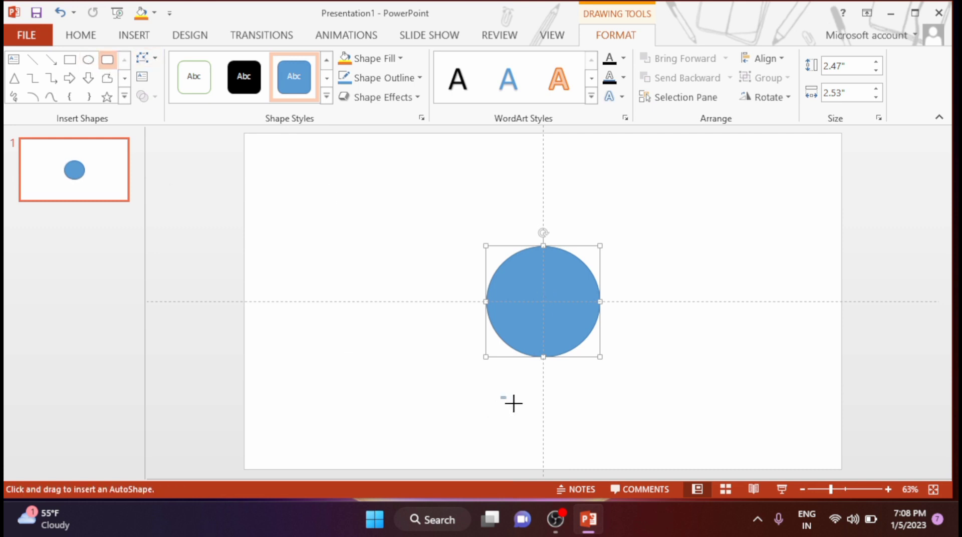
{"action": "mouse_move", "coordinate": [514, 404]}
{"action": "left_mouse_down"}
{"action": "mouse_move", "coordinate": [574, 427]}
{"action": "mouse_move", "coordinate": [553, 416]}
{"action": "left_mouse_up"}
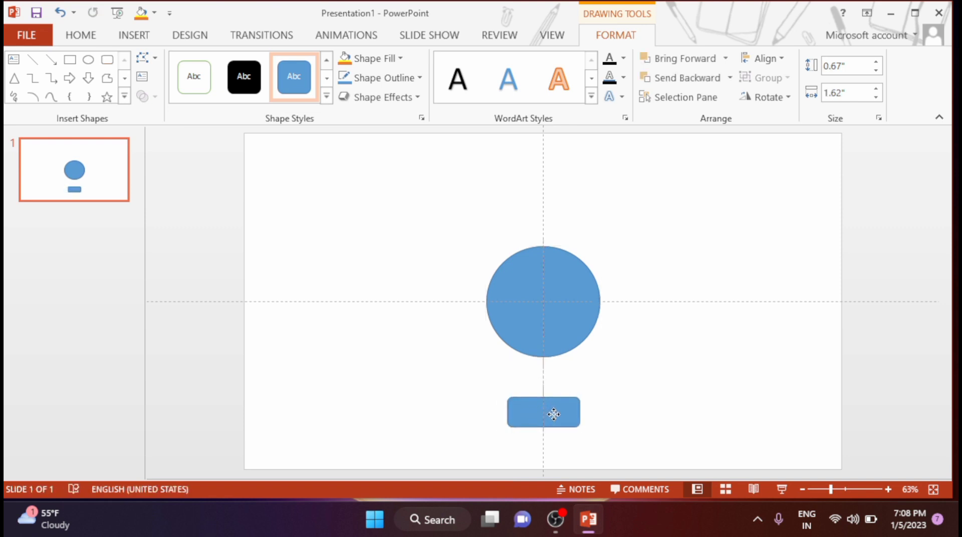
Copy the circle to the left, undoing an accidental double copy
{"action": "left_click", "coordinate": [543, 294]}
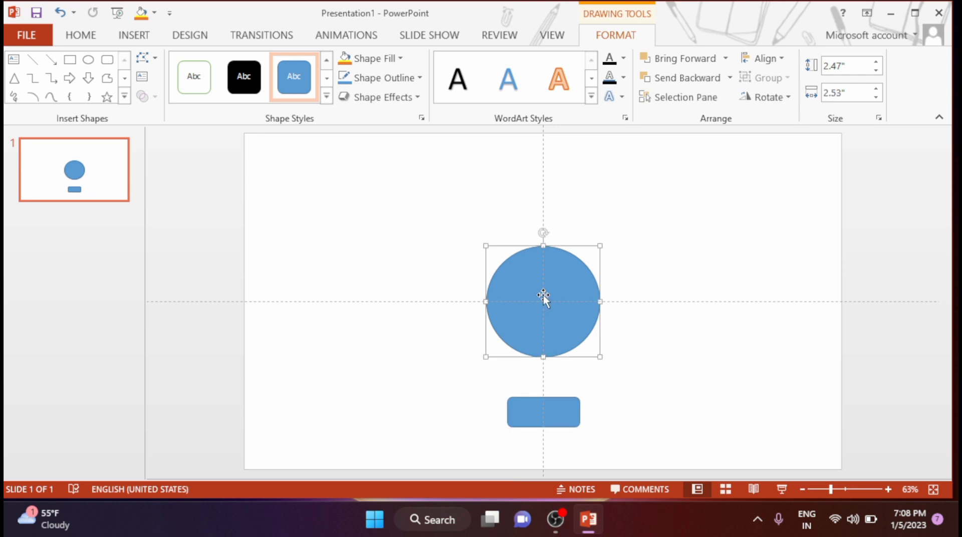
{"action": "left_click_drag", "start_coordinate": [546, 284], "coordinate": [397, 329], "text": "ctrl"}
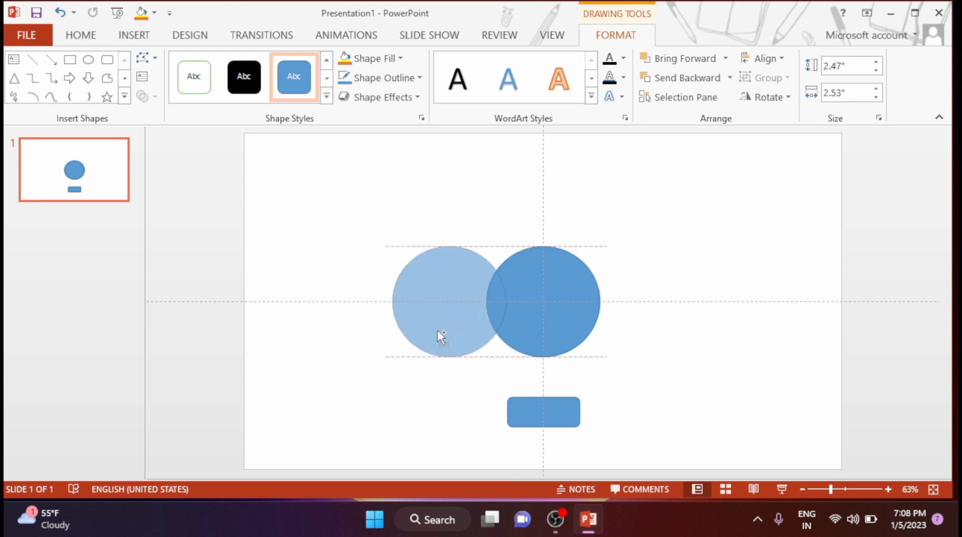
{"action": "left_click", "coordinate": [553, 316], "text": "ctrl"}
{"action": "left_click_drag", "start_coordinate": [558, 316], "coordinate": [572, 342]}
{"action": "key", "text": "ctrl+z"}
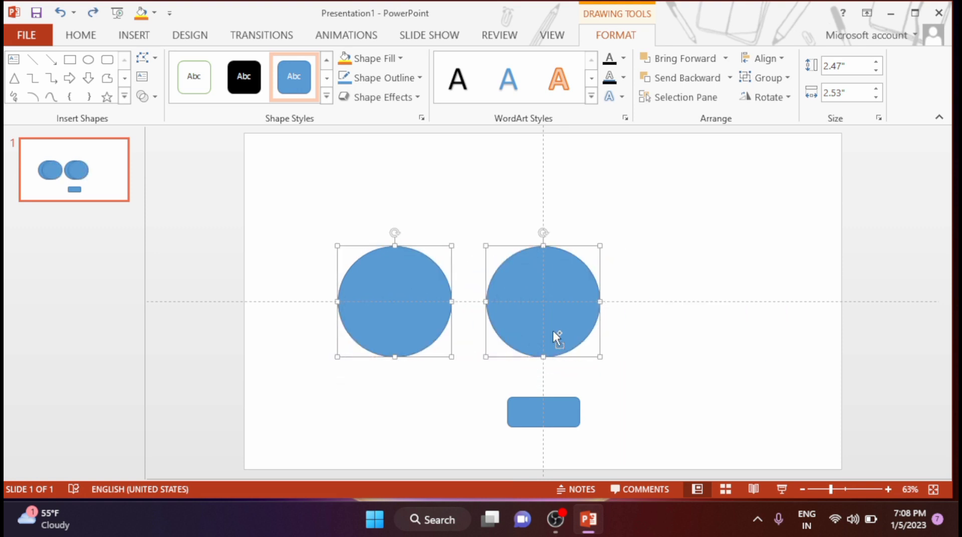
{"action": "left_click", "coordinate": [682, 348]}
Copy the circle to the right and move both copies down beside the rounded rectangle
{"action": "left_click", "coordinate": [549, 306]}
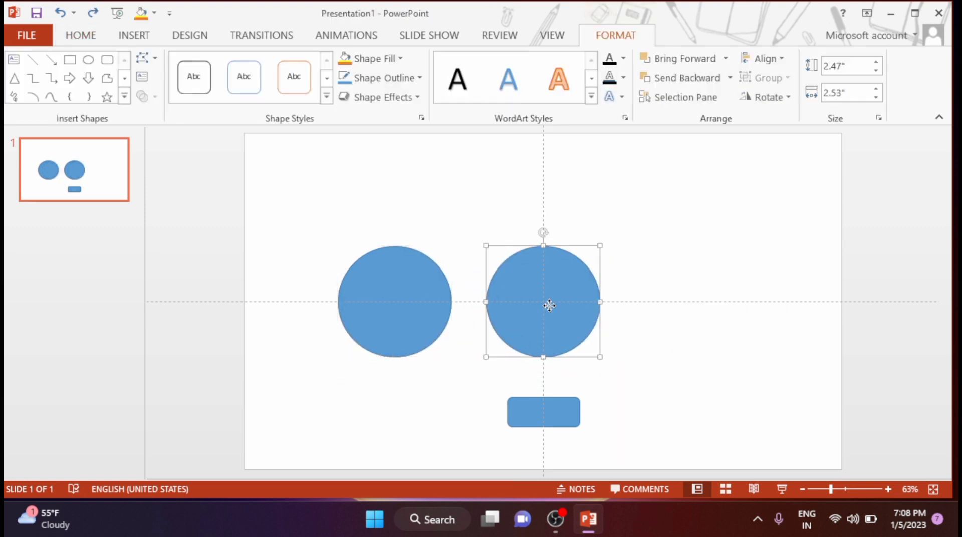
{"action": "mouse_move", "coordinate": [550, 306]}
{"action": "left_mouse_down", "text": "ctrl"}
{"action": "mouse_move", "coordinate": [709, 323]}
{"action": "mouse_move", "coordinate": [712, 304]}
{"action": "mouse_move", "coordinate": [628, 374]}
{"action": "left_mouse_up", "text": "ctrl"}
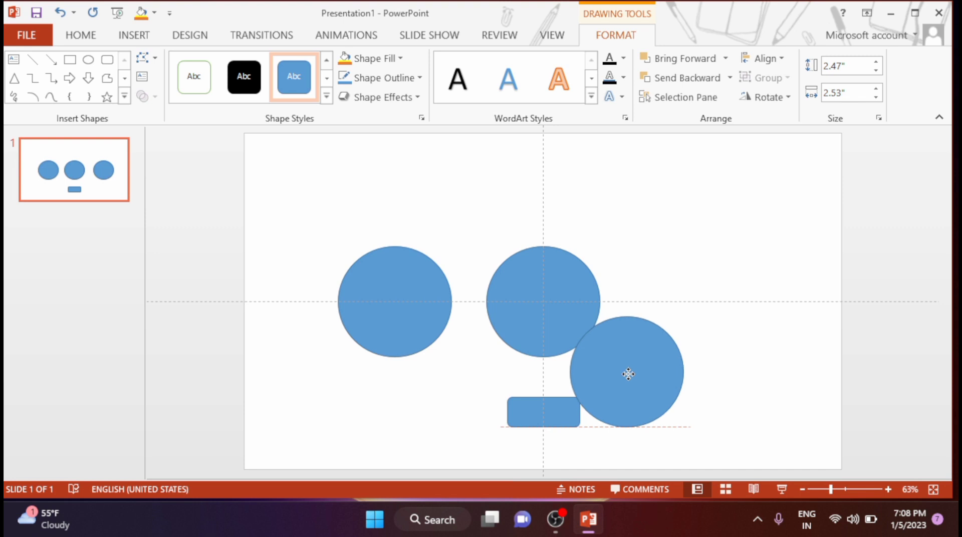
{"action": "left_click_drag", "start_coordinate": [627, 374], "coordinate": [629, 374]}
{"action": "mouse_move", "coordinate": [402, 311]}
{"action": "left_mouse_down"}
{"action": "mouse_move", "coordinate": [419, 350]}
{"action": "mouse_move", "coordinate": [474, 381]}
{"action": "mouse_move", "coordinate": [462, 380]}
{"action": "left_mouse_up"}
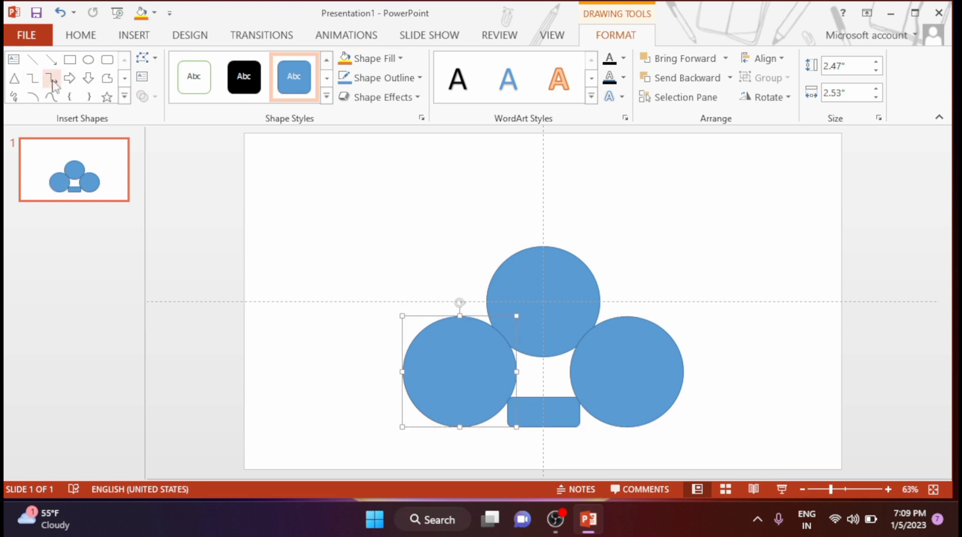
Draw a 2.47" × 4.02" rectangle between the three circles and marquee-select all shapes
{"action": "left_click", "coordinate": [70, 60]}
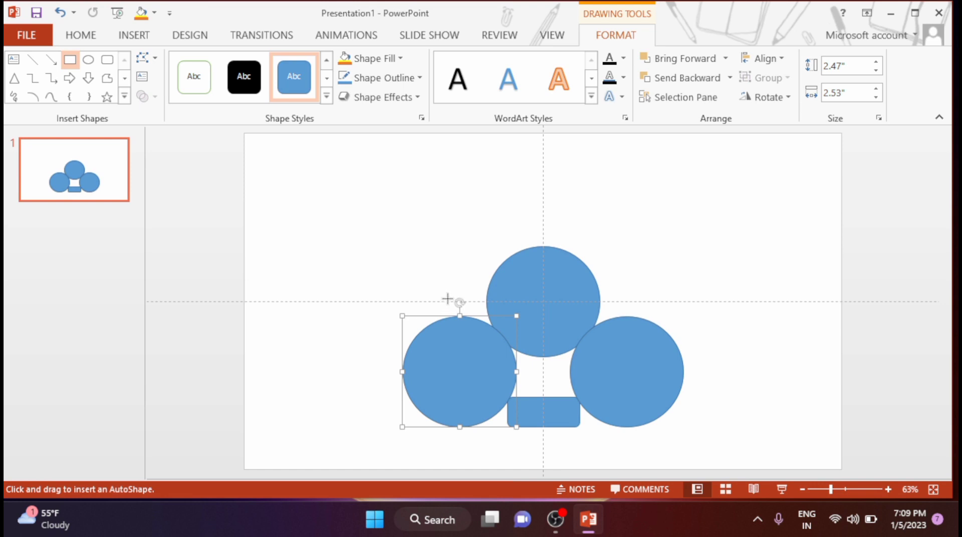
{"action": "left_click_drag", "start_coordinate": [447, 300], "coordinate": [628, 412]}
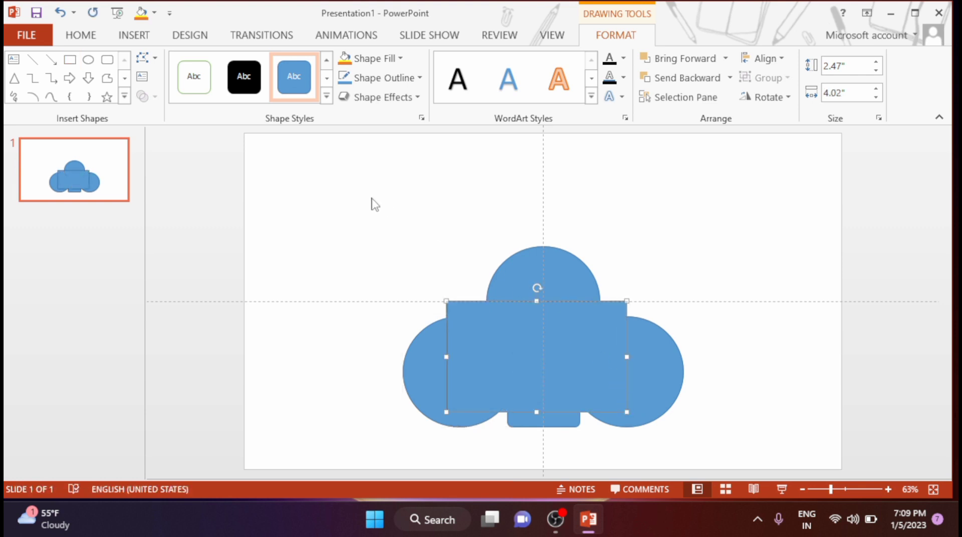
{"action": "left_click_drag", "start_coordinate": [274, 166], "coordinate": [726, 470]}
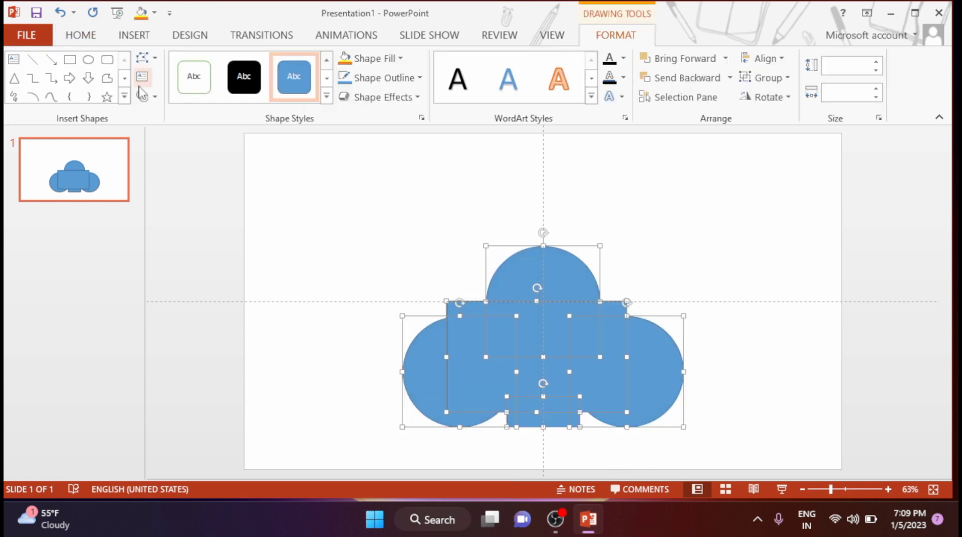
Split the overlapping shapes with Merge Shapes > Fragment
{"action": "left_click", "coordinate": [151, 97]}
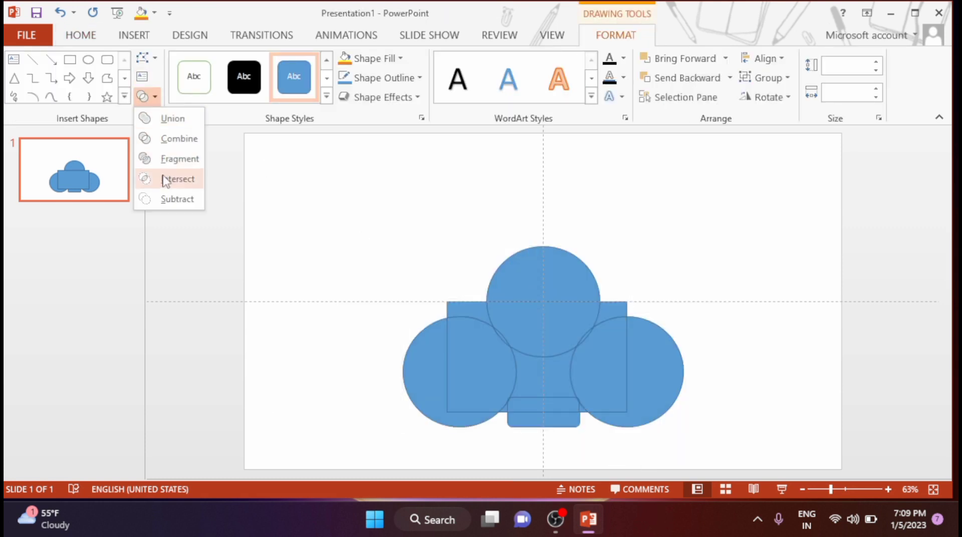
{"action": "left_click", "coordinate": [167, 159]}
{"action": "left_click", "coordinate": [400, 227]}
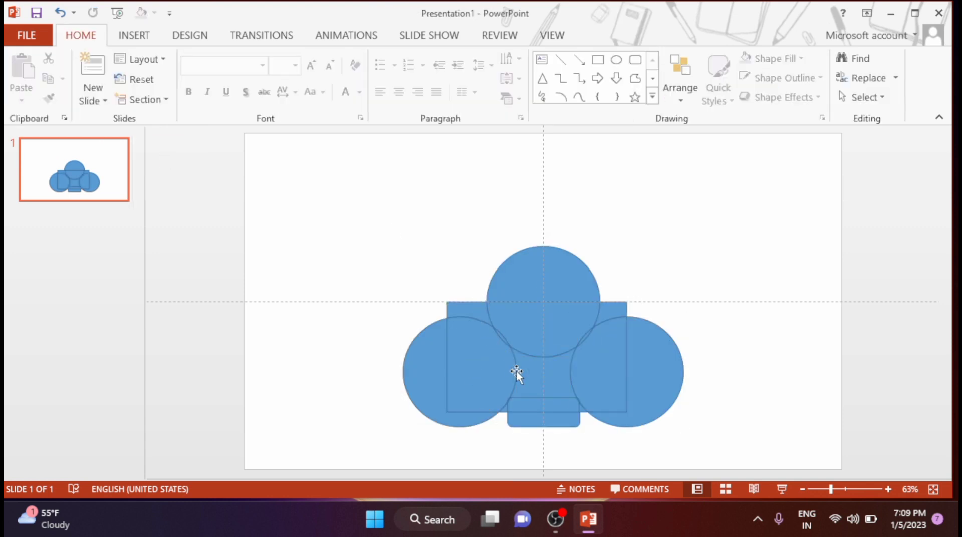
Delete the side circle pieces, slivers and rectangle fragments, leaving the bulb silhouette
{"action": "left_click", "coordinate": [485, 360]}
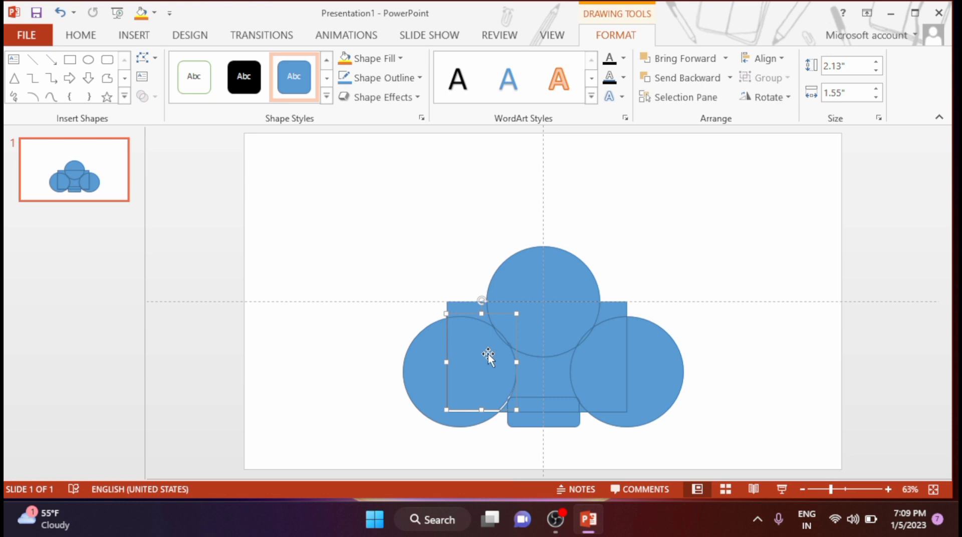
{"action": "key", "text": "Delete"}
{"action": "left_click", "coordinate": [430, 369]}
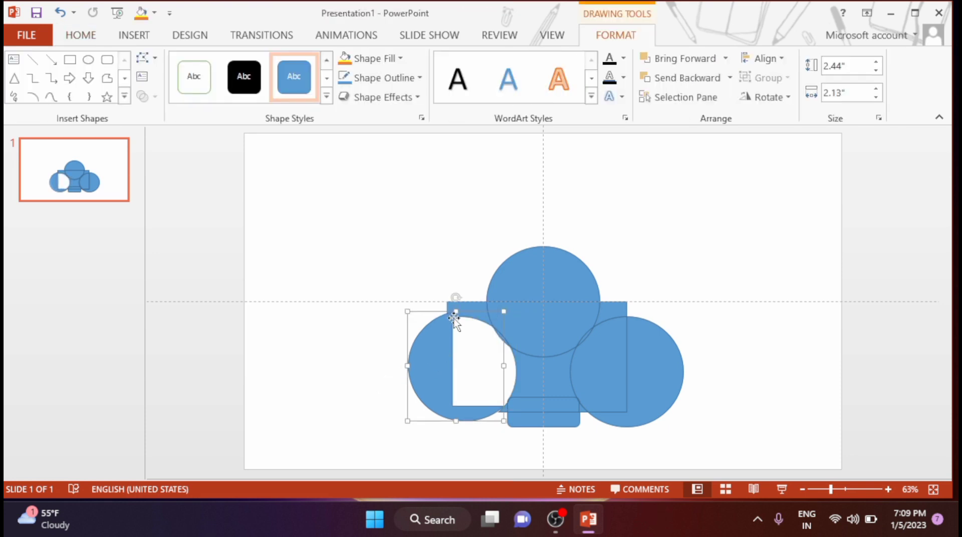
{"action": "key", "text": "Delete"}
{"action": "left_click", "coordinate": [474, 311]}
{"action": "key", "text": "Delete"}
{"action": "left_click", "coordinate": [633, 371]}
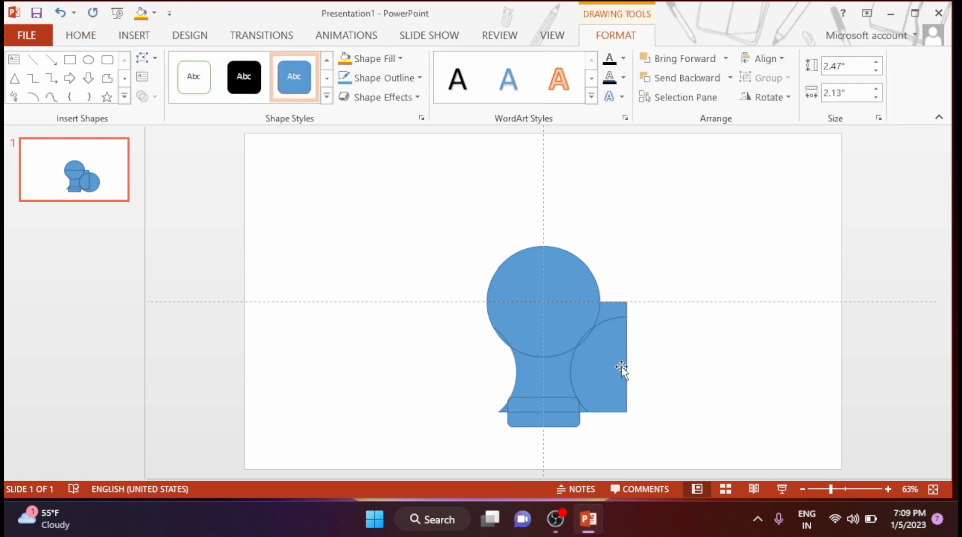
{"action": "key", "text": "Delete"}
{"action": "left_click", "coordinate": [607, 346]}
{"action": "key", "text": "Delete"}
{"action": "left_click", "coordinate": [612, 309]}
{"action": "key", "text": "Delete"}
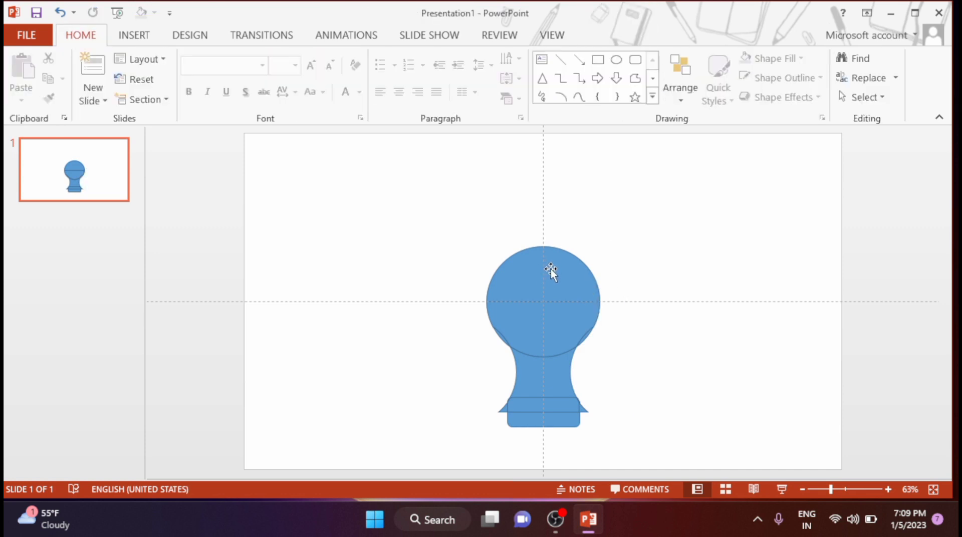
Zoom in and move the left triangular point in against the base
{"action": "scroll", "coordinate": [553, 265], "scroll_direction": "down", "scroll_amount": 4}
{"action": "scroll", "coordinate": [553, 266], "scroll_direction": "up", "scroll_amount": 10}
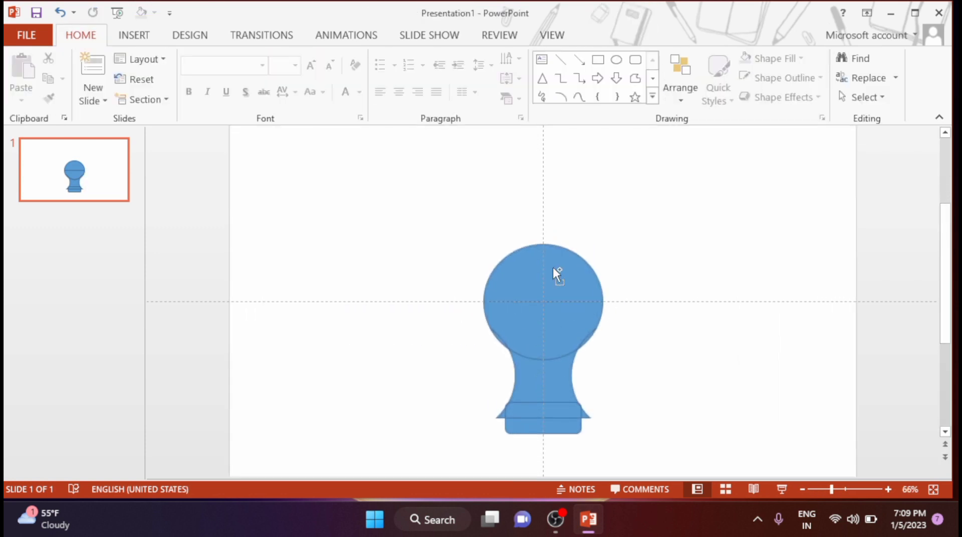
{"action": "scroll", "coordinate": [554, 267], "scroll_direction": "up", "scroll_amount": 7}
{"action": "scroll", "coordinate": [551, 273], "scroll_direction": "down", "scroll_amount": 2}
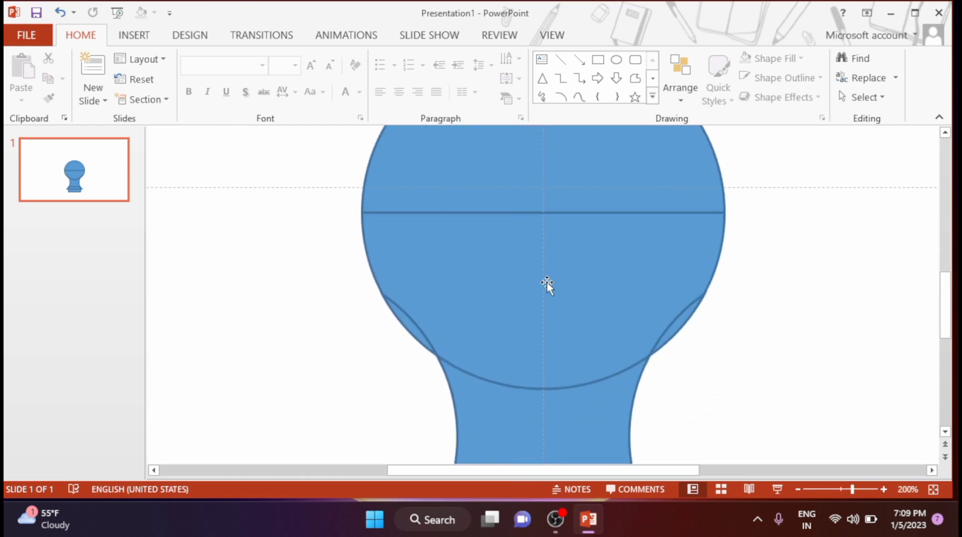
{"action": "scroll", "coordinate": [547, 278], "scroll_direction": "down", "scroll_amount": 1}
{"action": "scroll", "coordinate": [548, 276], "scroll_direction": "down", "scroll_amount": 1}
{"action": "scroll", "coordinate": [549, 269], "scroll_direction": "down", "scroll_amount": 1}
{"action": "scroll", "coordinate": [548, 274], "scroll_direction": "down", "scroll_amount": 1}
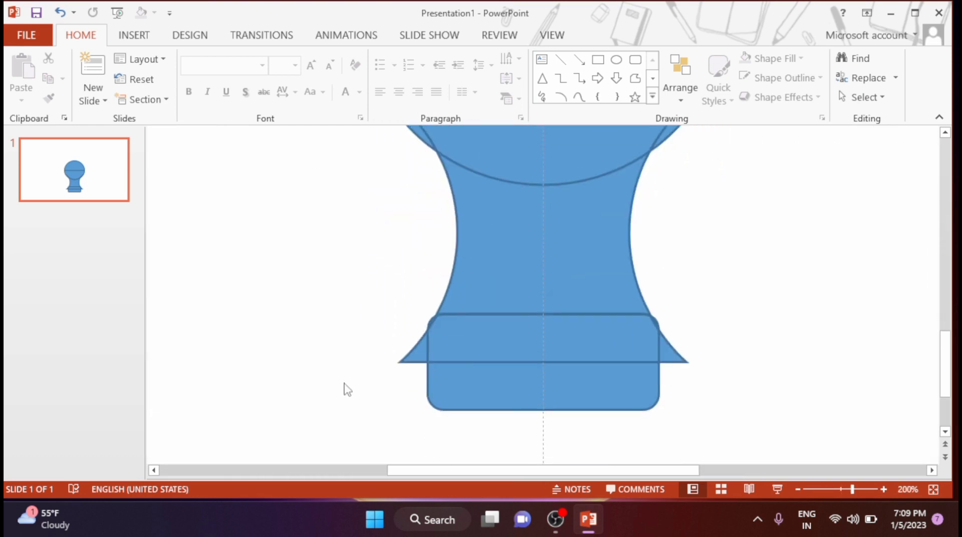
{"action": "left_click", "coordinate": [405, 362]}
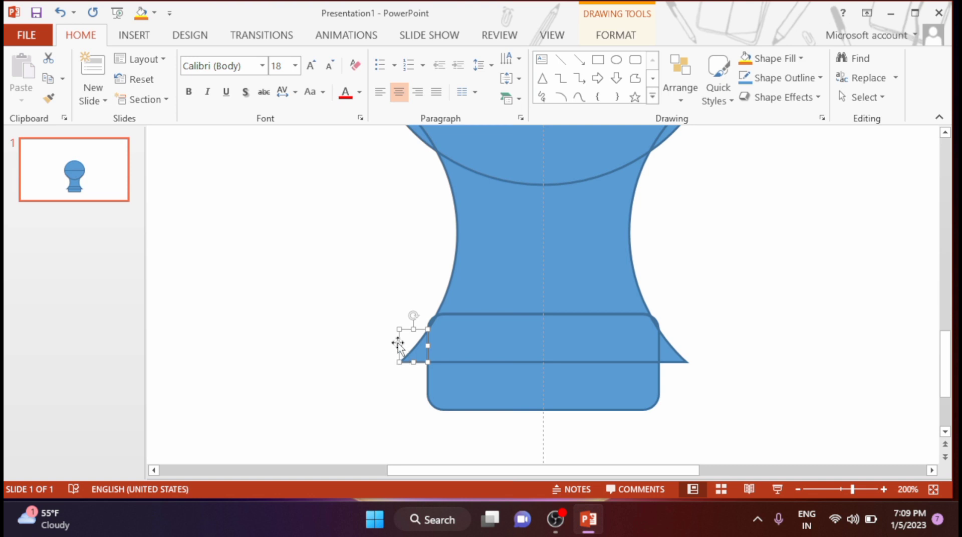
{"action": "left_click_drag", "start_coordinate": [406, 354], "coordinate": [436, 351]}
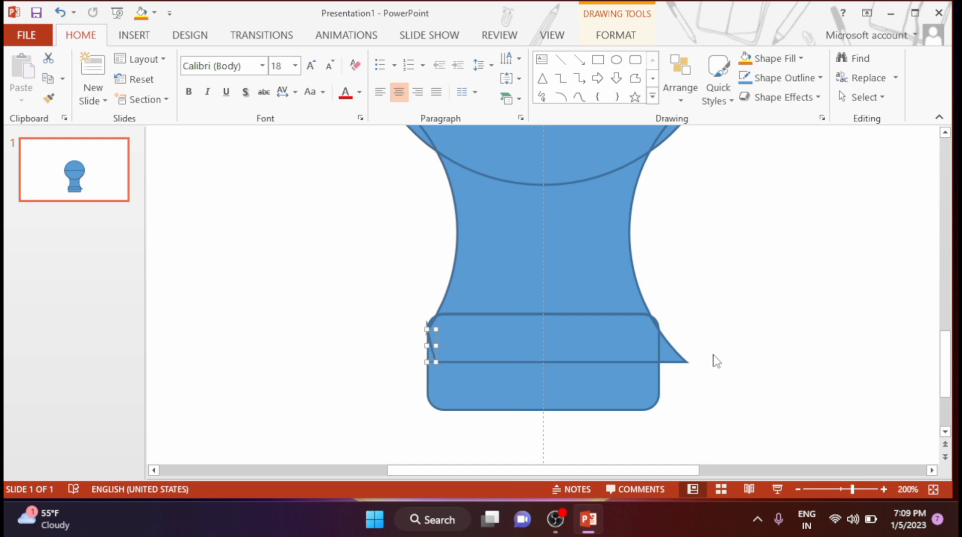
Narrow the right triangular point against the base and zoom back out
{"action": "left_click", "coordinate": [681, 358]}
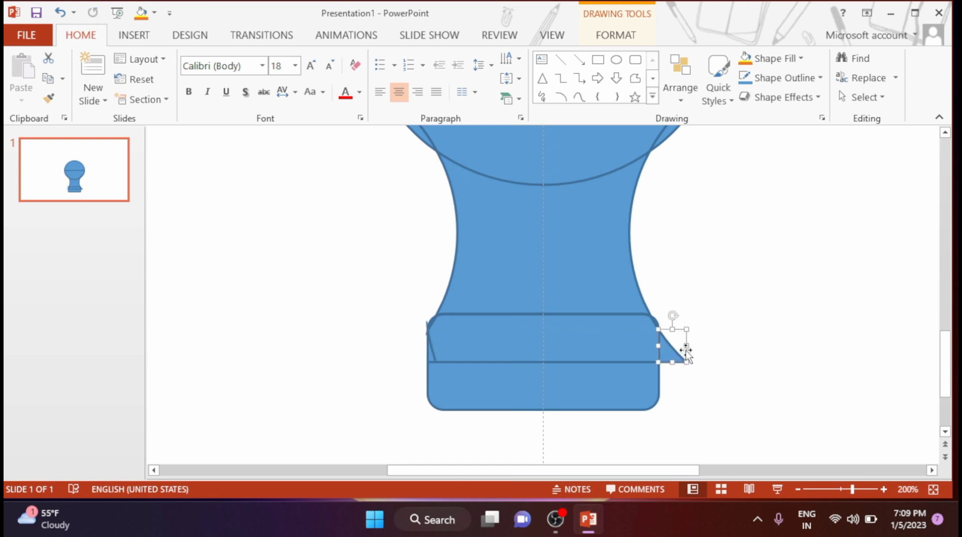
{"action": "left_click_drag", "start_coordinate": [688, 346], "coordinate": [647, 354]}
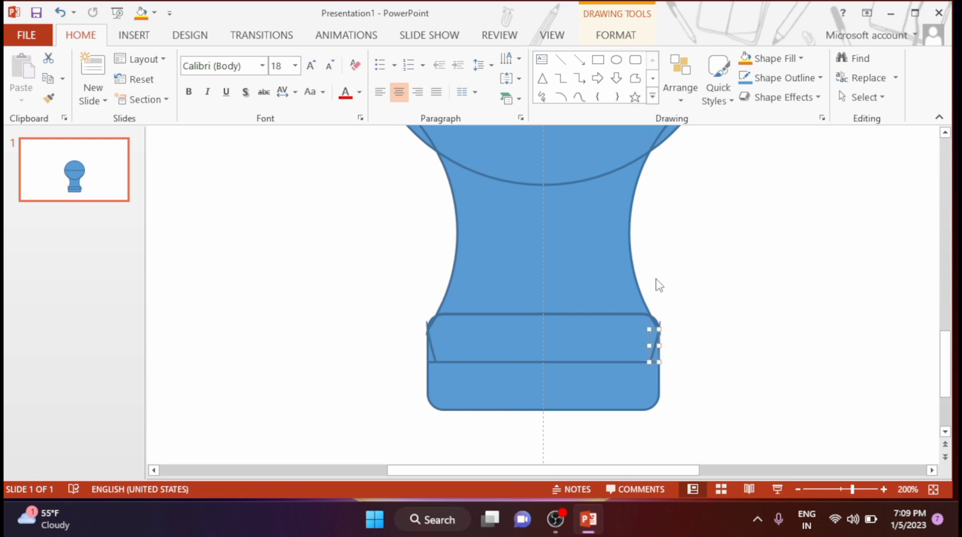
{"action": "scroll", "coordinate": [605, 269], "scroll_direction": "up", "scroll_amount": 2}
{"action": "scroll", "coordinate": [582, 275], "scroll_direction": "up", "scroll_amount": 2}
{"action": "scroll", "coordinate": [501, 291], "scroll_direction": "up", "scroll_amount": 1}
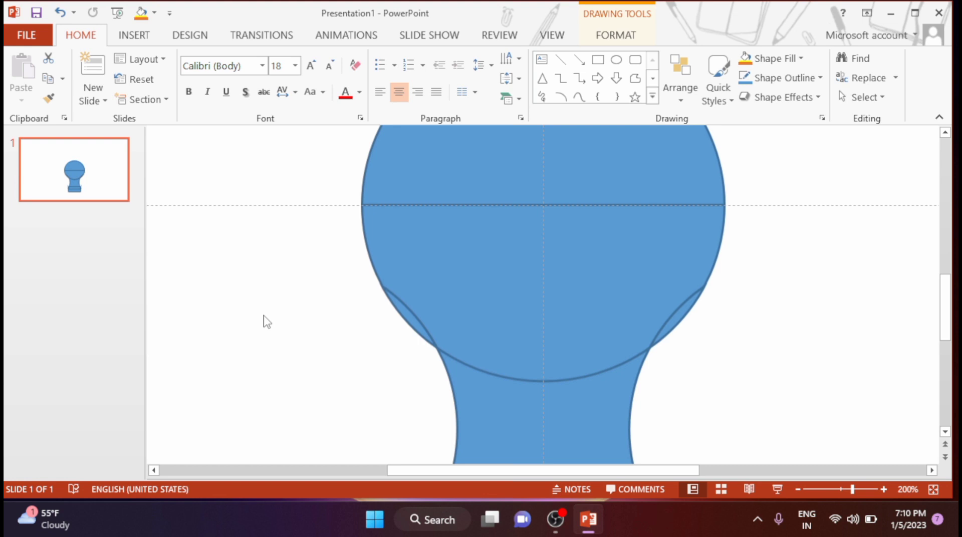
Resize and reposition the small piece on the bulb's left edge
{"action": "left_click", "coordinate": [414, 313]}
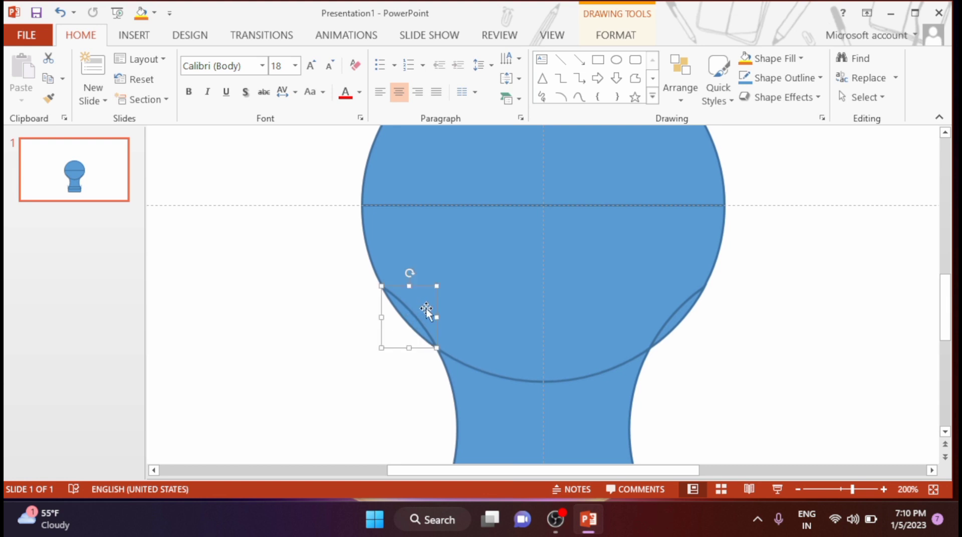
{"action": "left_click_drag", "start_coordinate": [436, 290], "coordinate": [436, 286]}
{"action": "mouse_move", "coordinate": [386, 341]}
{"action": "left_mouse_down"}
{"action": "mouse_move", "coordinate": [410, 324]}
{"action": "mouse_move", "coordinate": [383, 348]}
{"action": "left_mouse_up"}
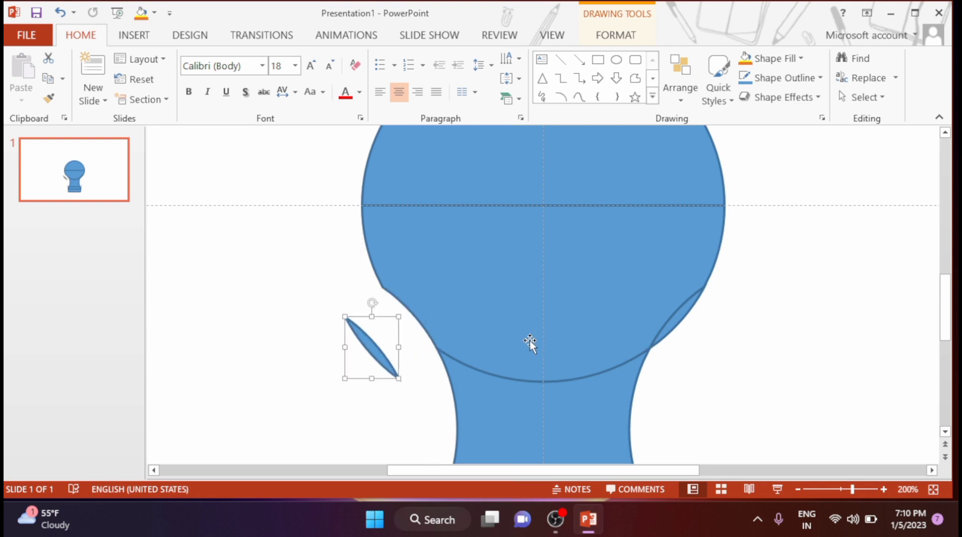
Delete both slanted accent shapes beside the neck and zoom out to the whole slide
{"action": "key", "text": "ctrl+v"}
{"action": "left_click_drag", "start_coordinate": [674, 316], "coordinate": [725, 368]}
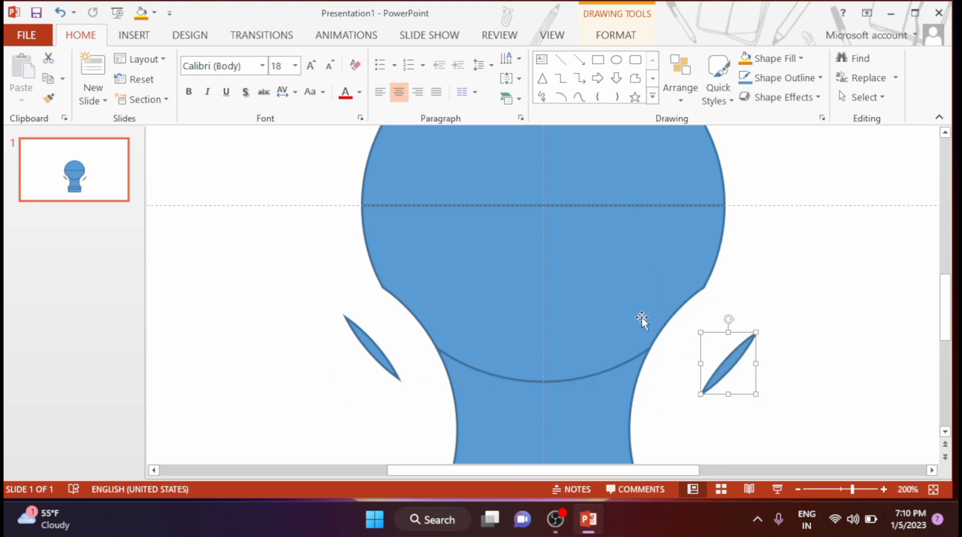
{"action": "key", "text": "Delete"}
{"action": "left_click", "coordinate": [371, 350]}
{"action": "key", "text": "Delete"}
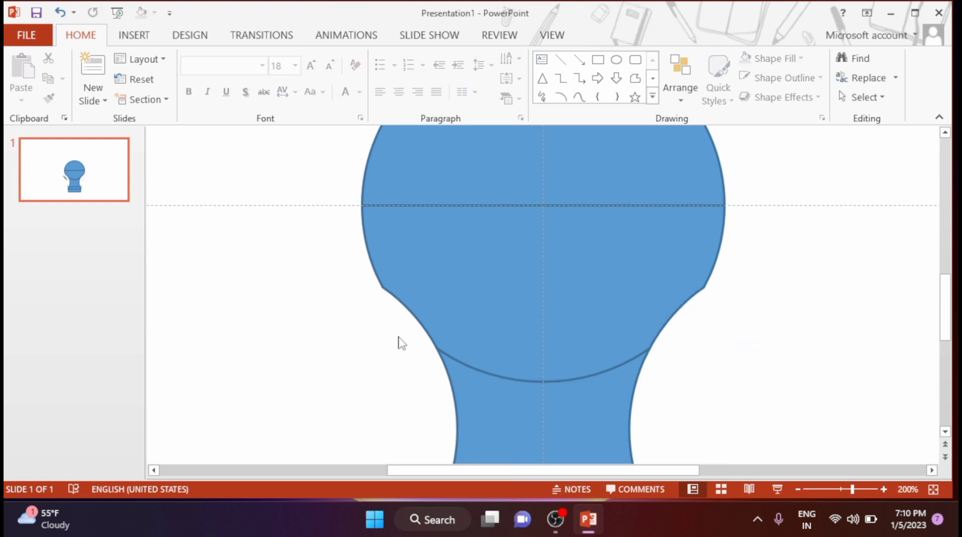
{"action": "scroll", "coordinate": [458, 305], "scroll_direction": "up", "scroll_amount": 2}
{"action": "scroll", "coordinate": [459, 305], "scroll_direction": "down", "scroll_amount": 5}
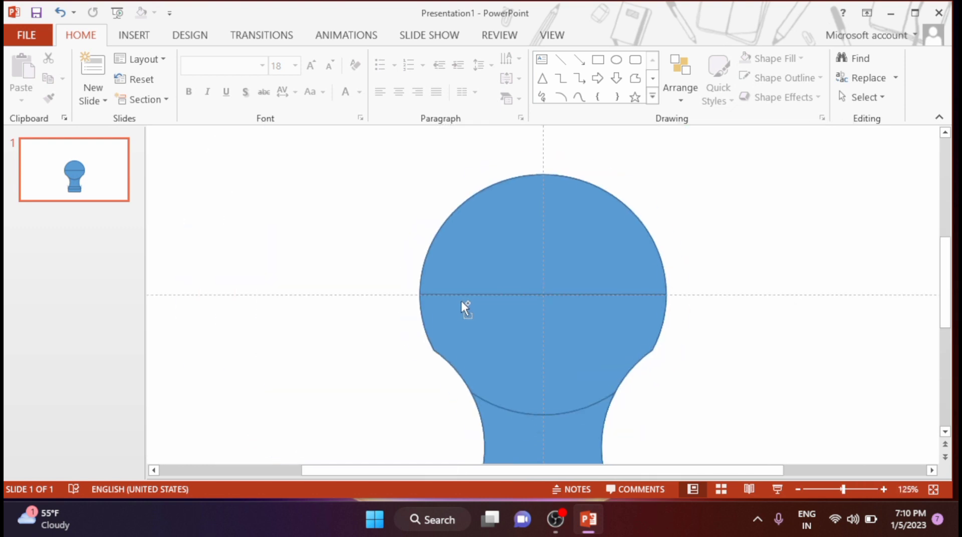
{"action": "scroll", "coordinate": [461, 301], "scroll_direction": "down", "scroll_amount": 2}
{"action": "scroll", "coordinate": [461, 300], "scroll_direction": "down", "scroll_amount": 1}
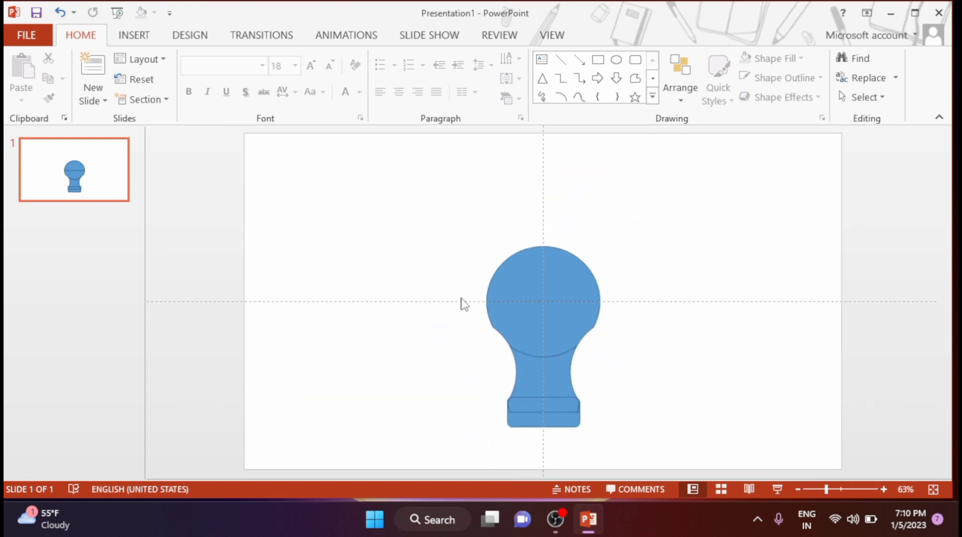
Group all the bulb pieces into one 4.03" × 2.53" object and rotate it upside down
{"action": "left_click", "coordinate": [534, 282]}
{"action": "left_click", "coordinate": [664, 346]}
{"action": "mouse_move", "coordinate": [395, 203]}
{"action": "left_mouse_down"}
{"action": "mouse_move", "coordinate": [718, 444]}
{"action": "mouse_move", "coordinate": [699, 411]}
{"action": "left_mouse_up"}
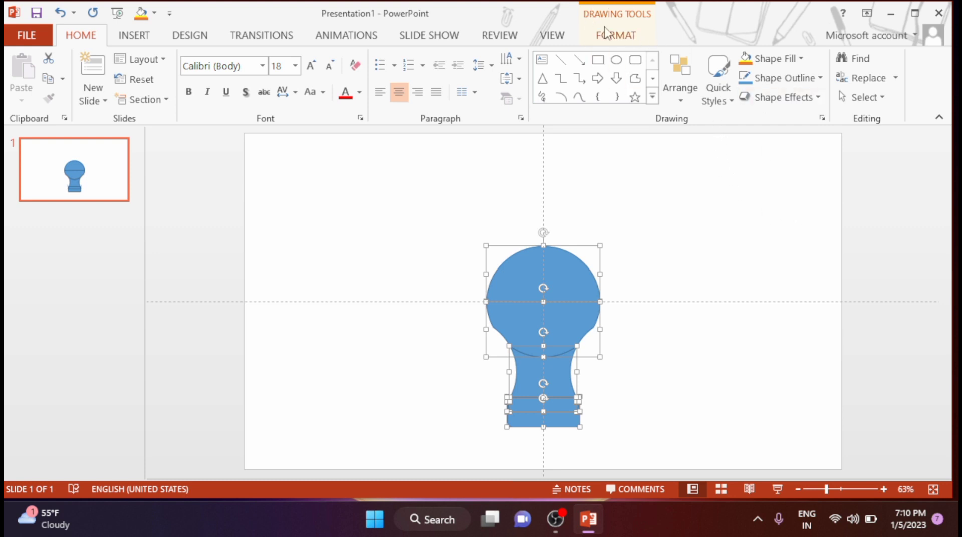
{"action": "left_click", "coordinate": [619, 35]}
{"action": "left_click", "coordinate": [765, 77]}
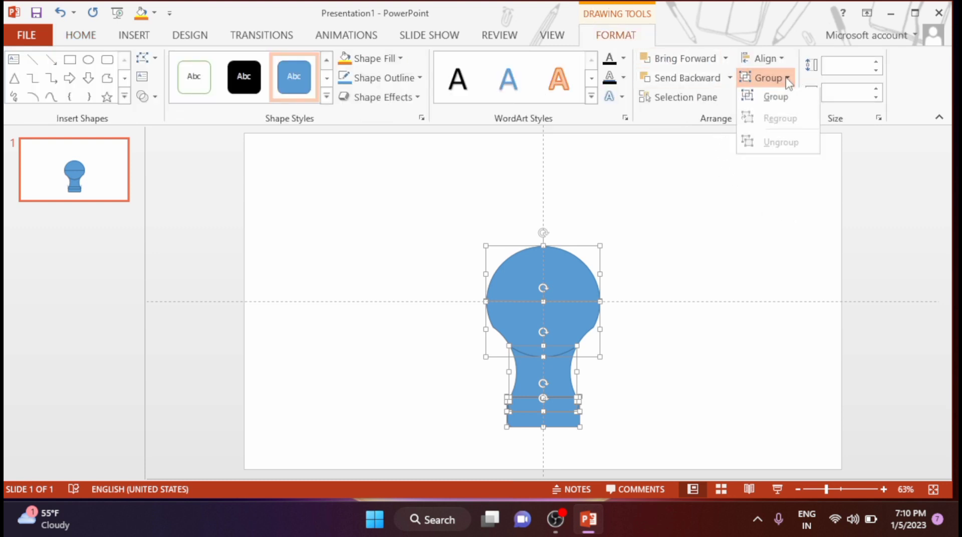
{"action": "left_click", "coordinate": [775, 101]}
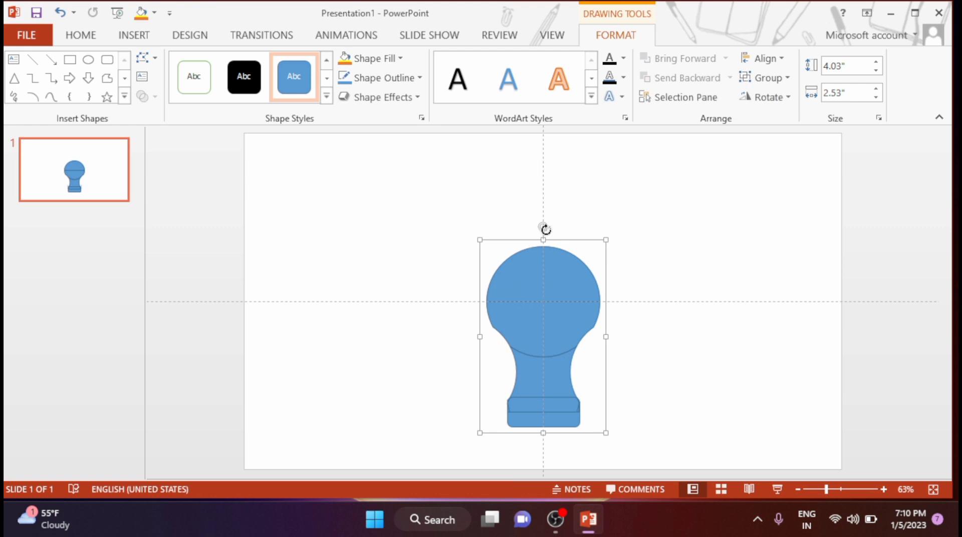
{"action": "mouse_move", "coordinate": [545, 226]}
{"action": "left_mouse_down"}
{"action": "mouse_move", "coordinate": [534, 488]}
{"action": "mouse_move", "coordinate": [543, 488]}
{"action": "left_mouse_up"}
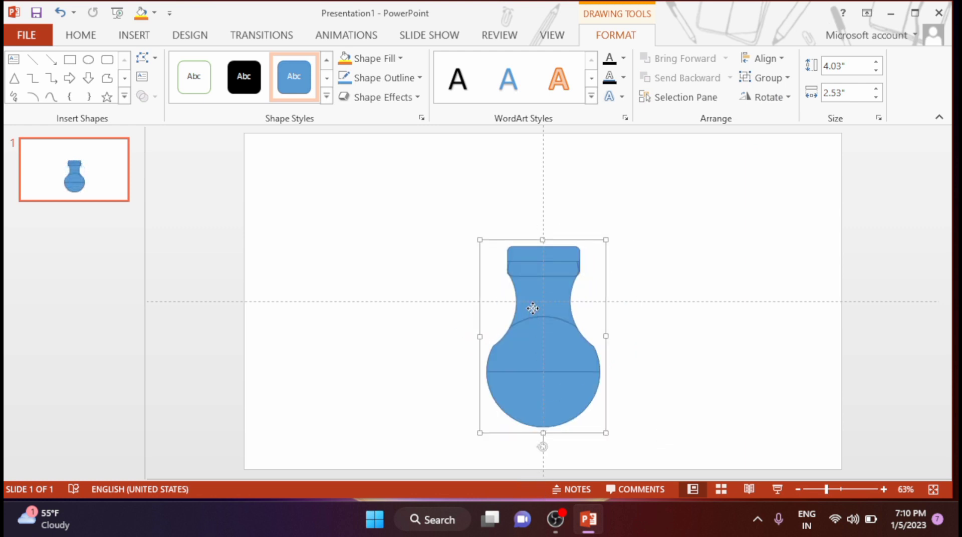
{"action": "mouse_move", "coordinate": [533, 308]}
{"action": "left_mouse_down"}
{"action": "mouse_move", "coordinate": [318, 263]}
{"action": "mouse_move", "coordinate": [348, 293]}
{"action": "left_mouse_up"}
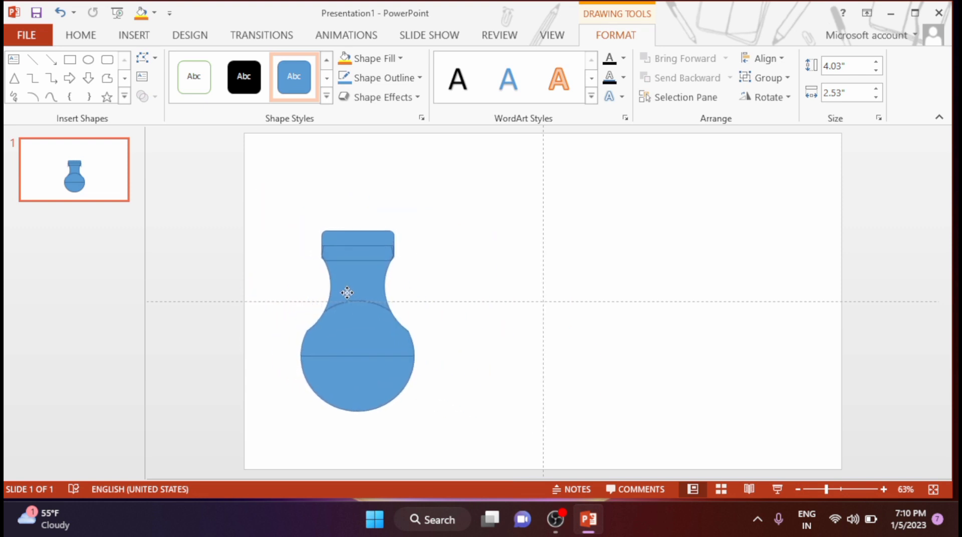
{"action": "left_click_drag", "start_coordinate": [347, 293], "coordinate": [348, 292]}
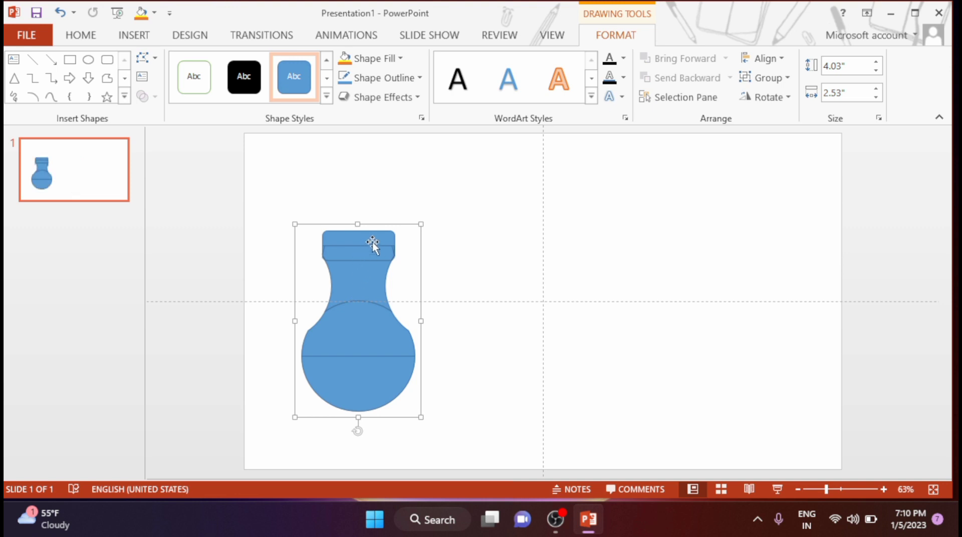
{"action": "key", "text": "ctrl+z"}
{"action": "key", "text": "ctrl+z"}
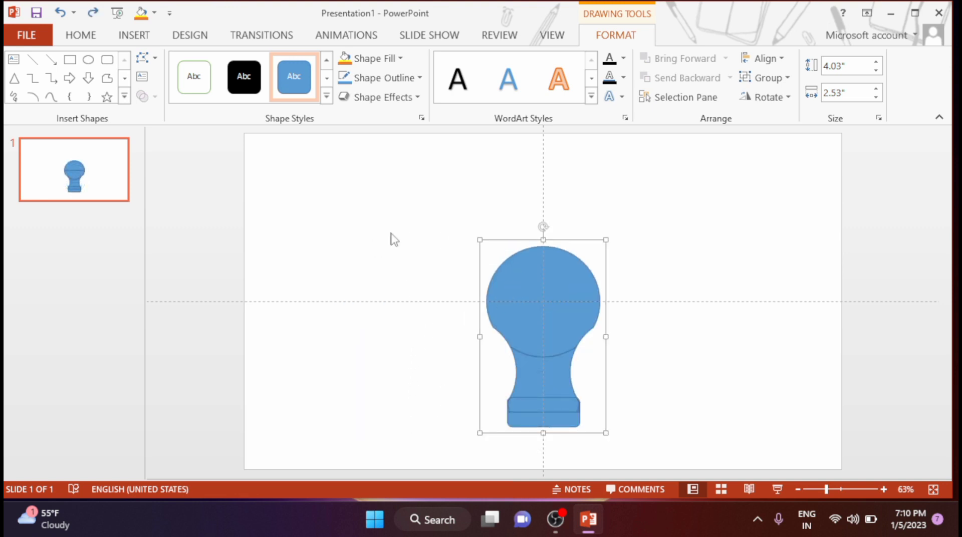
Draw a thin rounded bar across the bulb base and duplicate it just below
{"action": "left_click", "coordinate": [107, 59]}
{"action": "left_click_drag", "start_coordinate": [372, 390], "coordinate": [560, 408]}
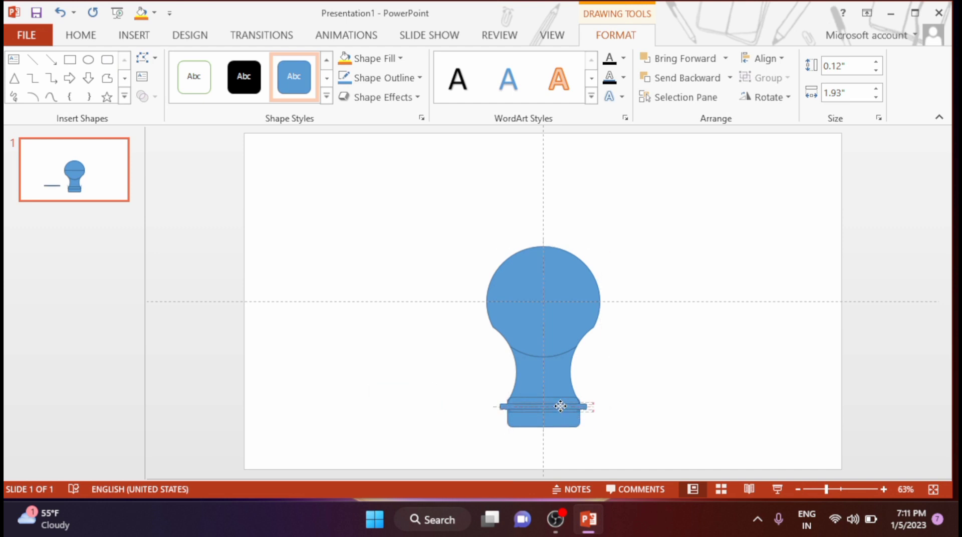
{"action": "left_click_drag", "start_coordinate": [561, 409], "coordinate": [561, 417]}
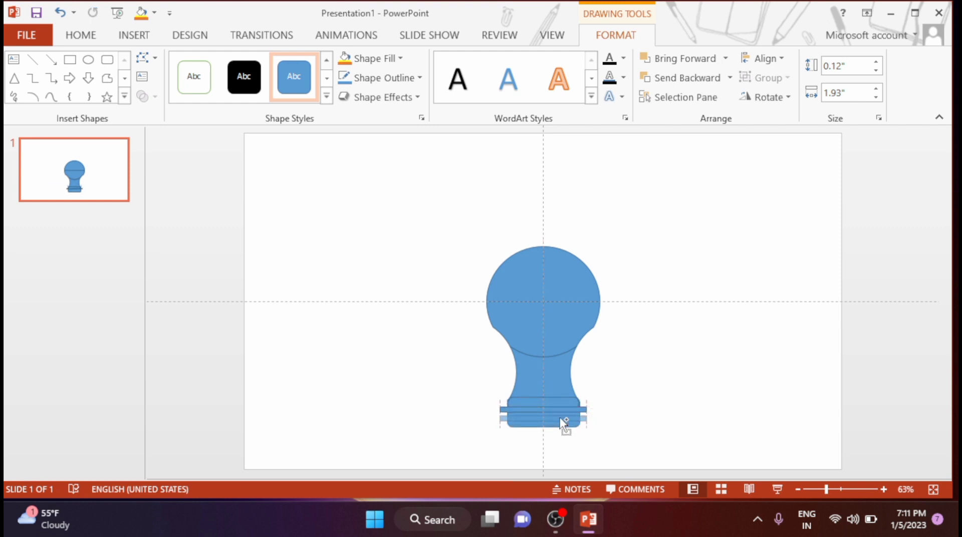
{"action": "left_click_drag", "start_coordinate": [561, 418], "coordinate": [561, 419], "text": "ctrl"}
{"action": "left_click", "coordinate": [519, 408], "text": "shift"}
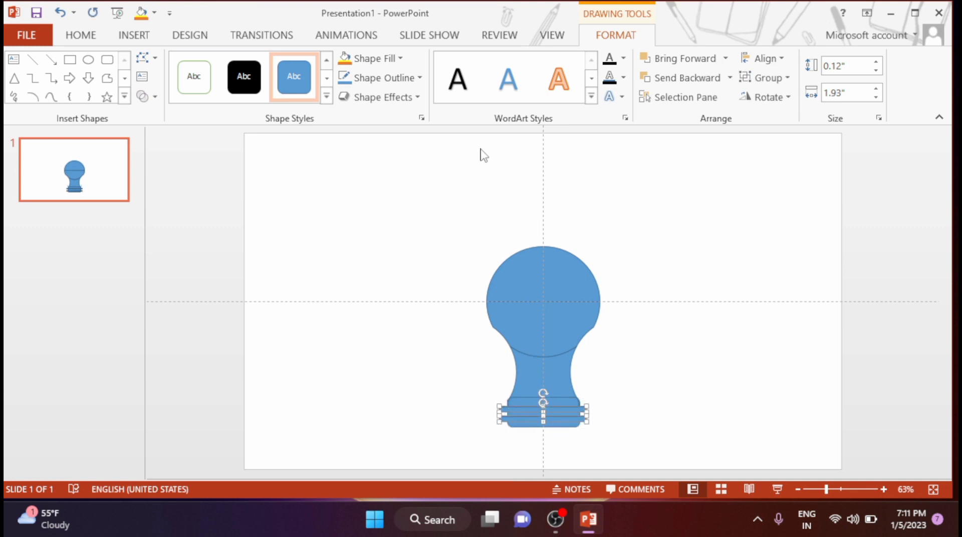
Make the bars white with no outline, then select the whole bulb with them
{"action": "left_click", "coordinate": [401, 58]}
{"action": "left_click", "coordinate": [350, 95]}
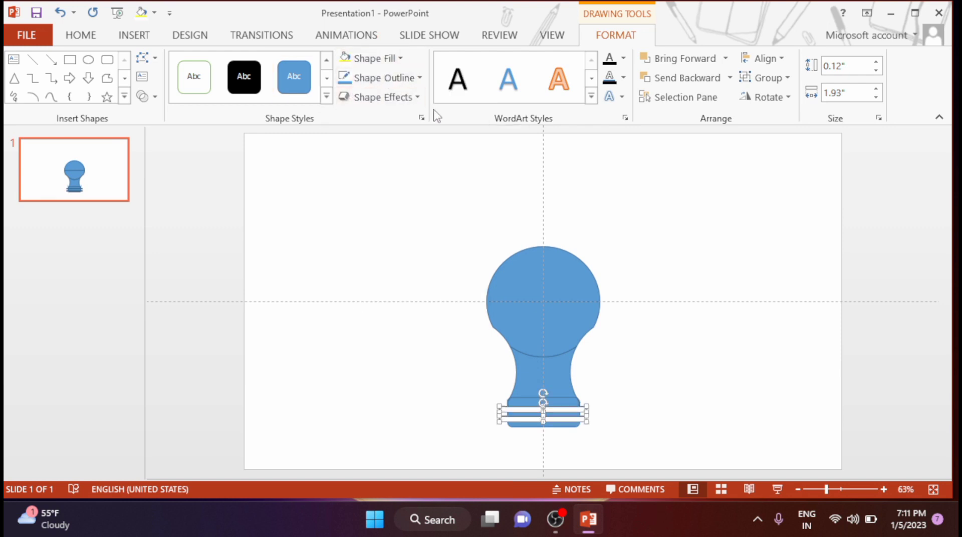
{"action": "left_click", "coordinate": [381, 78]}
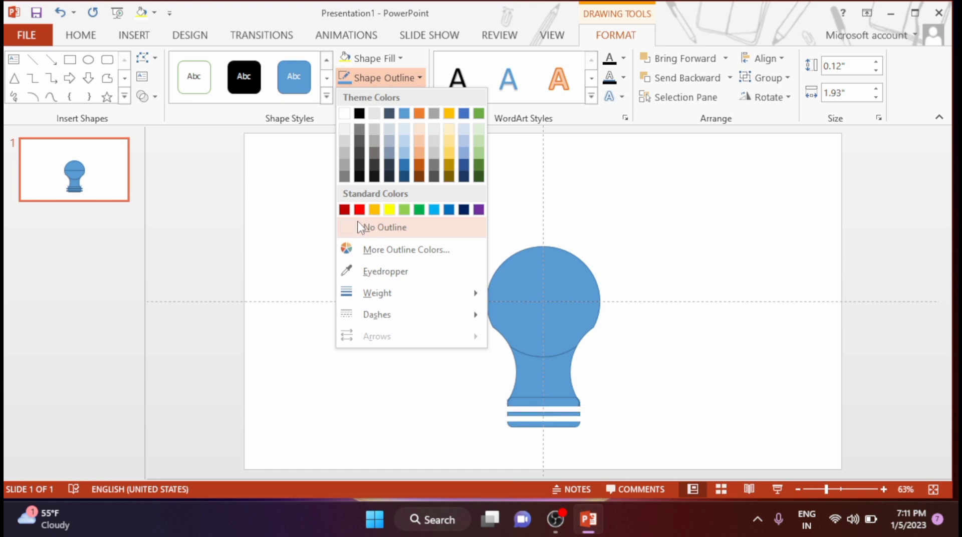
{"action": "left_click", "coordinate": [359, 226]}
{"action": "left_click_drag", "start_coordinate": [446, 222], "coordinate": [682, 447]}
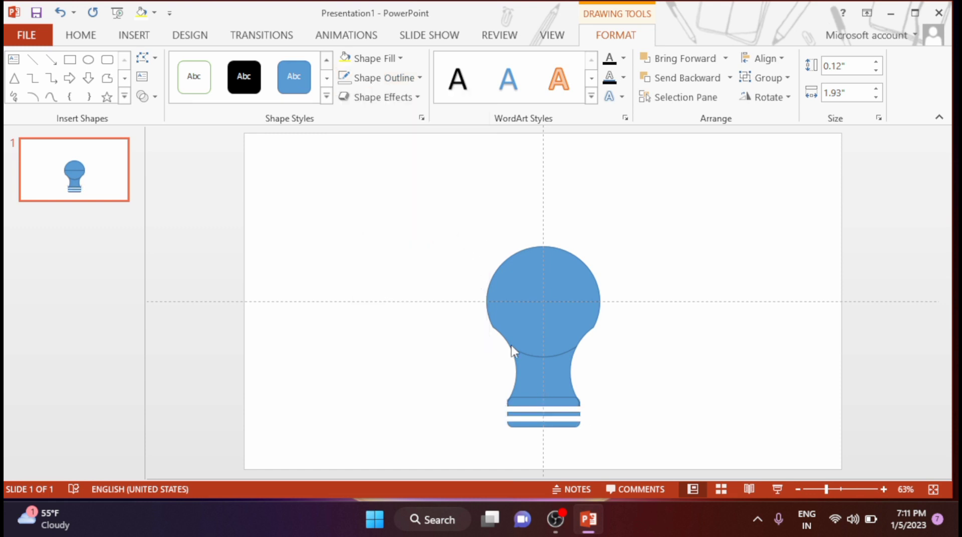
Group the bulb and stripes into one 4.03" × 2.53" object, flip it 180°, and move it left
{"action": "left_click", "coordinate": [764, 78]}
{"action": "left_click", "coordinate": [766, 99]}
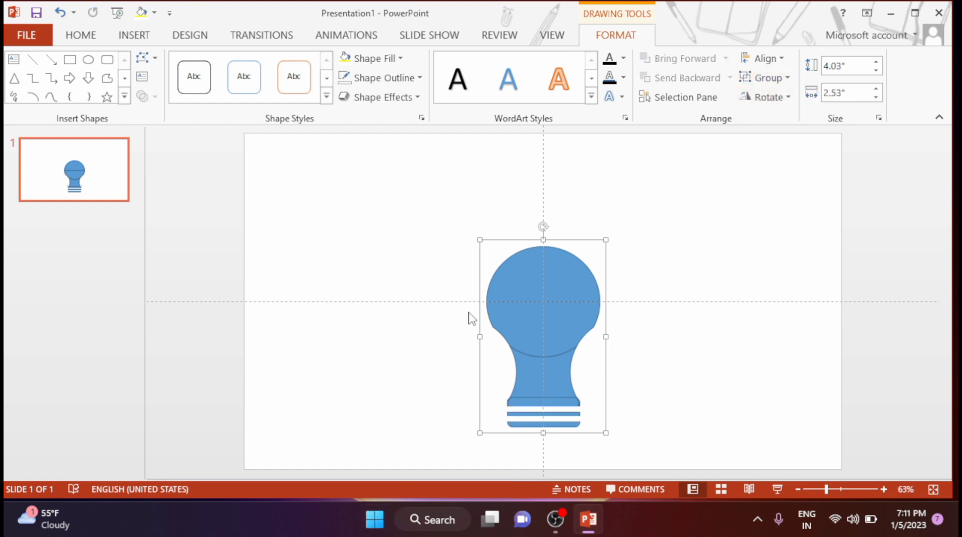
{"action": "left_click_drag", "start_coordinate": [546, 226], "coordinate": [535, 495]}
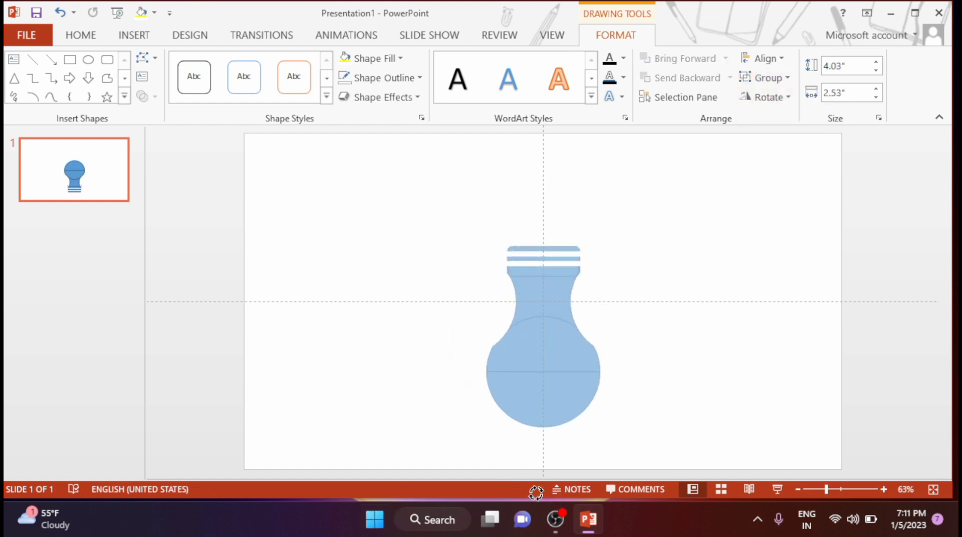
{"action": "mouse_move", "coordinate": [544, 340]}
{"action": "left_mouse_down"}
{"action": "mouse_move", "coordinate": [336, 305]}
{"action": "mouse_move", "coordinate": [310, 287]}
{"action": "left_mouse_up"}
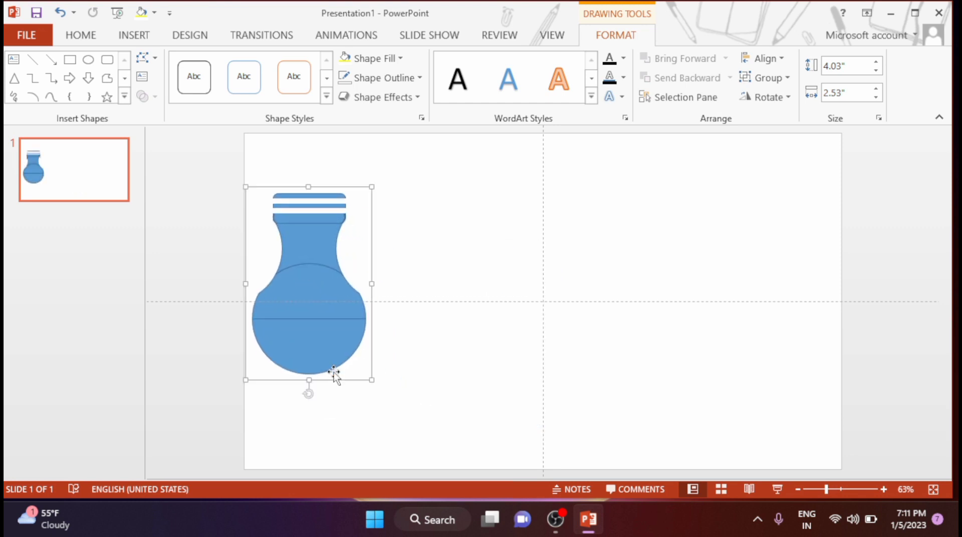
Fill the flask's lower half-circle yellow with no outline, then select the upper half and neck
{"action": "left_click", "coordinate": [316, 347]}
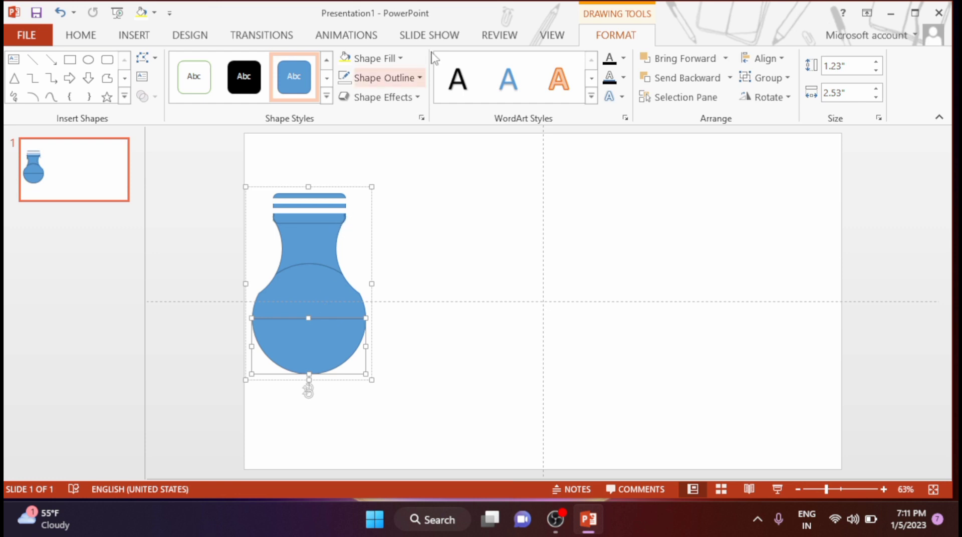
{"action": "left_click", "coordinate": [400, 59]}
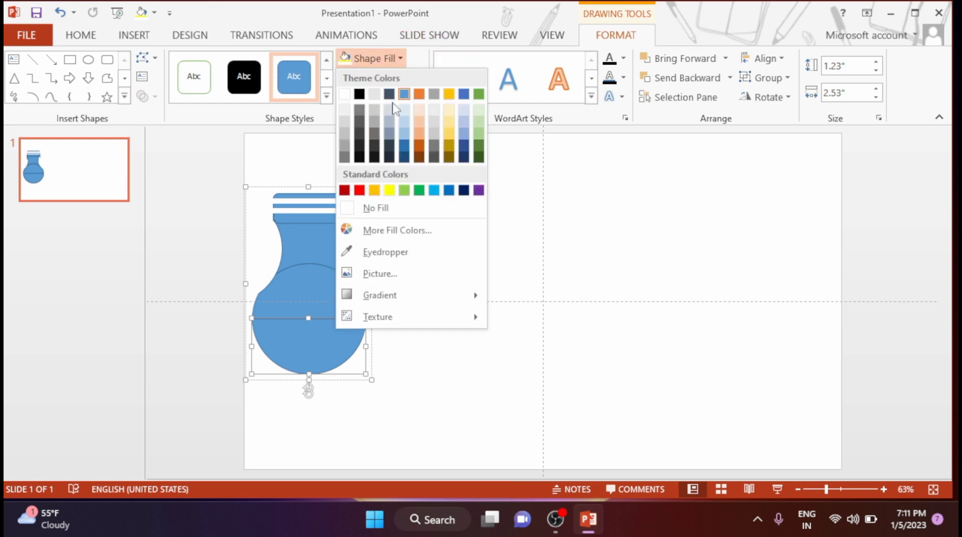
{"action": "left_click", "coordinate": [389, 190]}
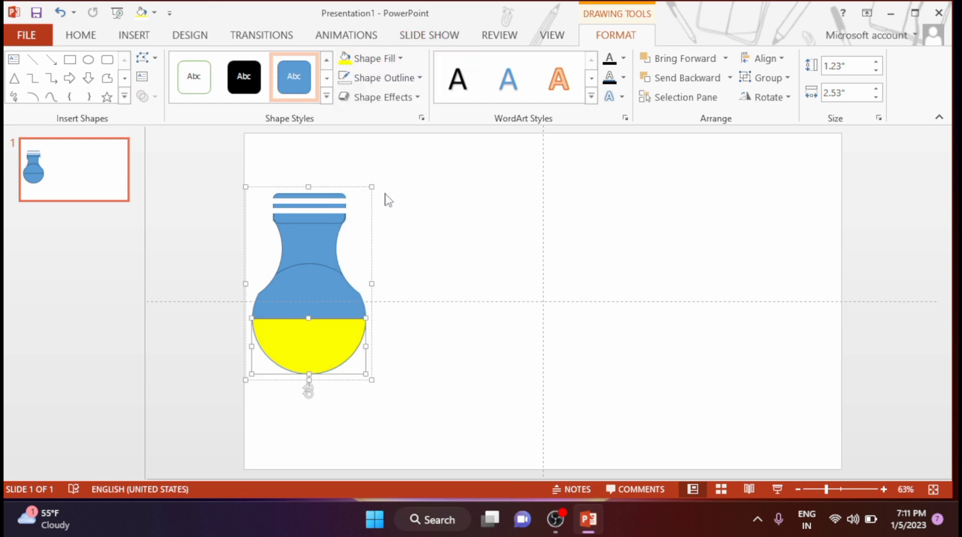
{"action": "left_click", "coordinate": [419, 79]}
{"action": "left_click", "coordinate": [376, 228]}
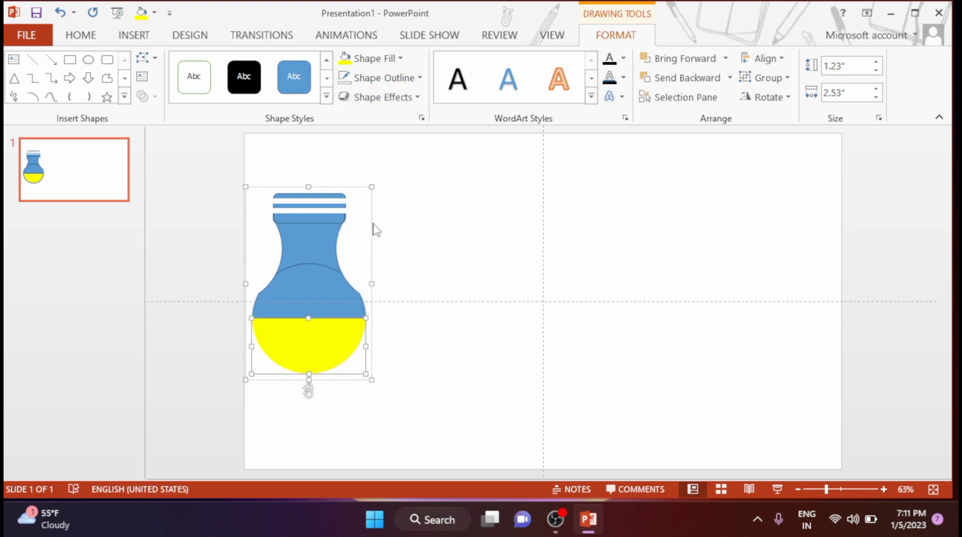
{"action": "left_click", "coordinate": [309, 281]}
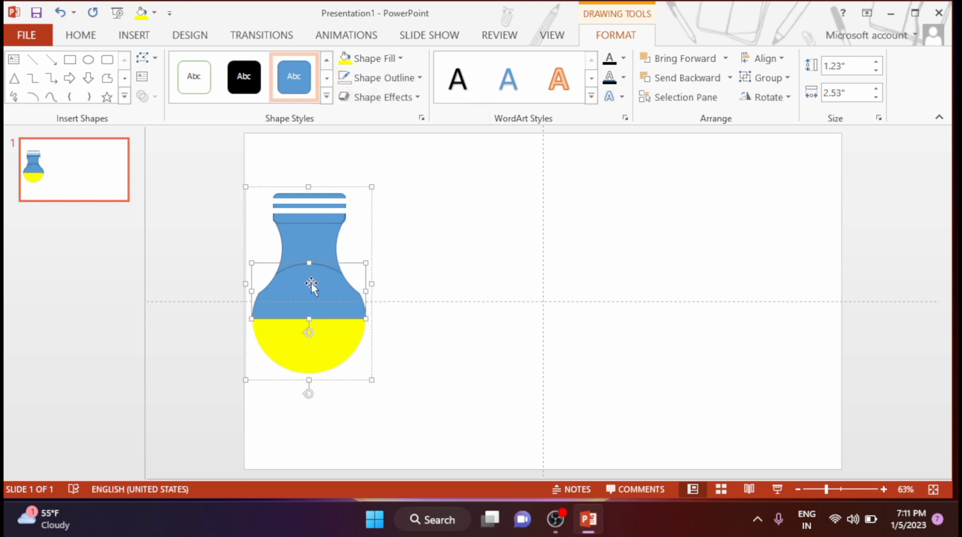
{"action": "left_click", "coordinate": [314, 244], "text": "shift"}
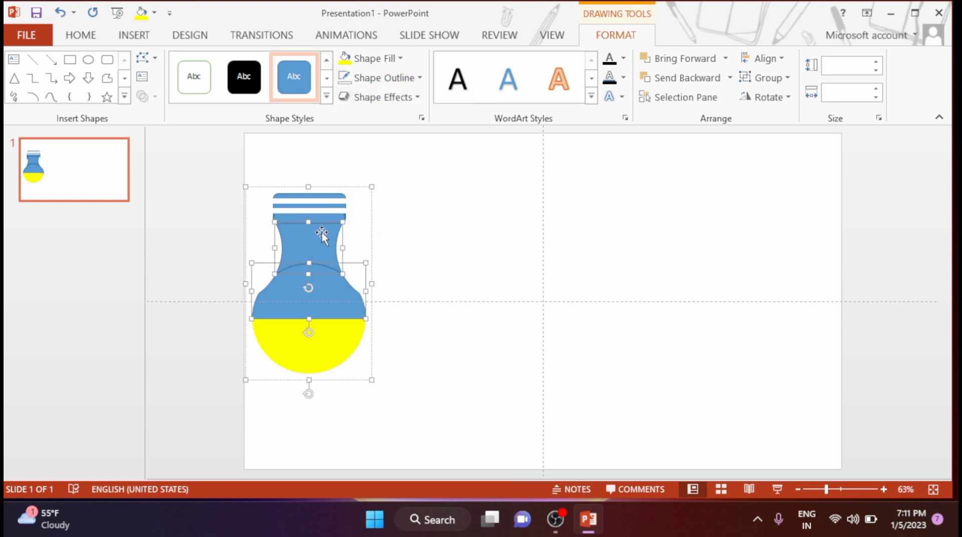
Give the flask's neck and upper body a pale blue gradient fill with no outline
{"action": "left_click", "coordinate": [421, 117]}
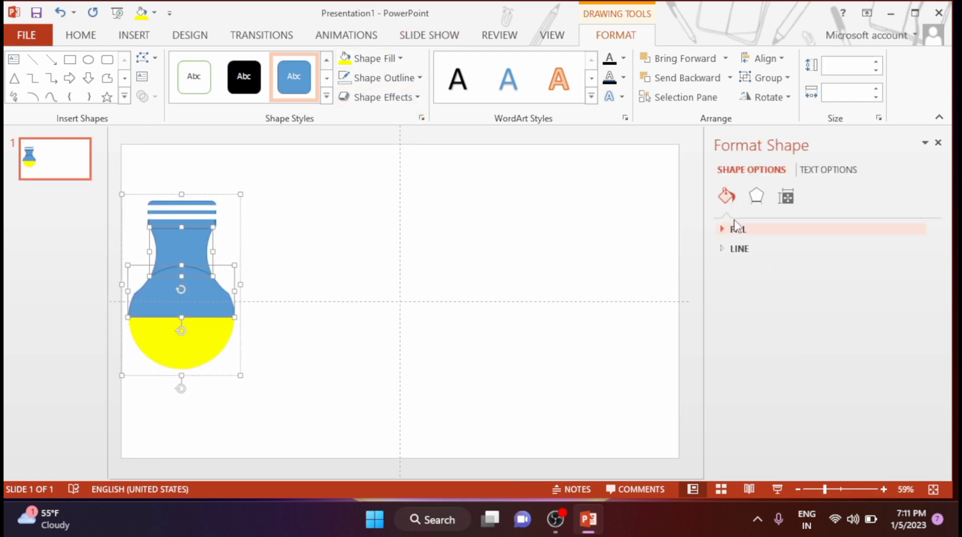
{"action": "left_click", "coordinate": [737, 229]}
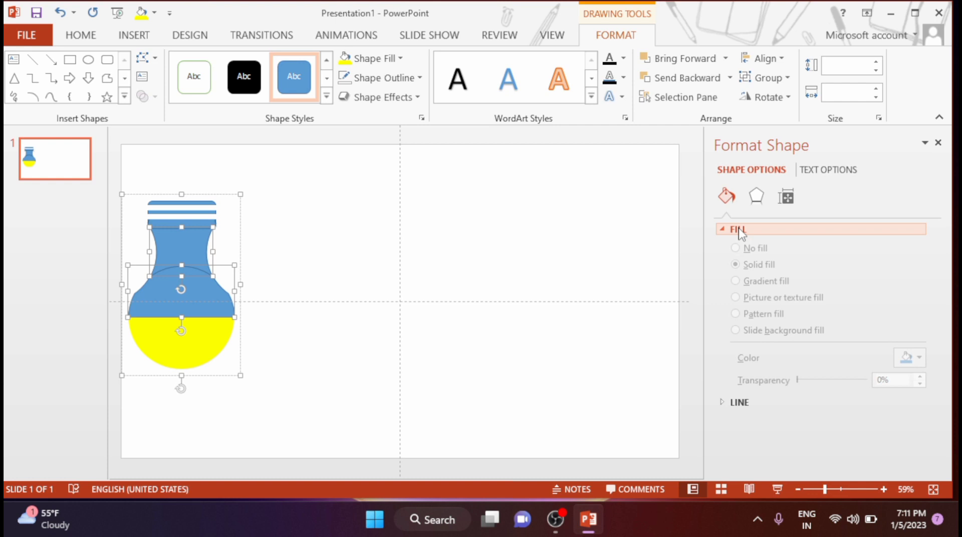
{"action": "left_click", "coordinate": [755, 286]}
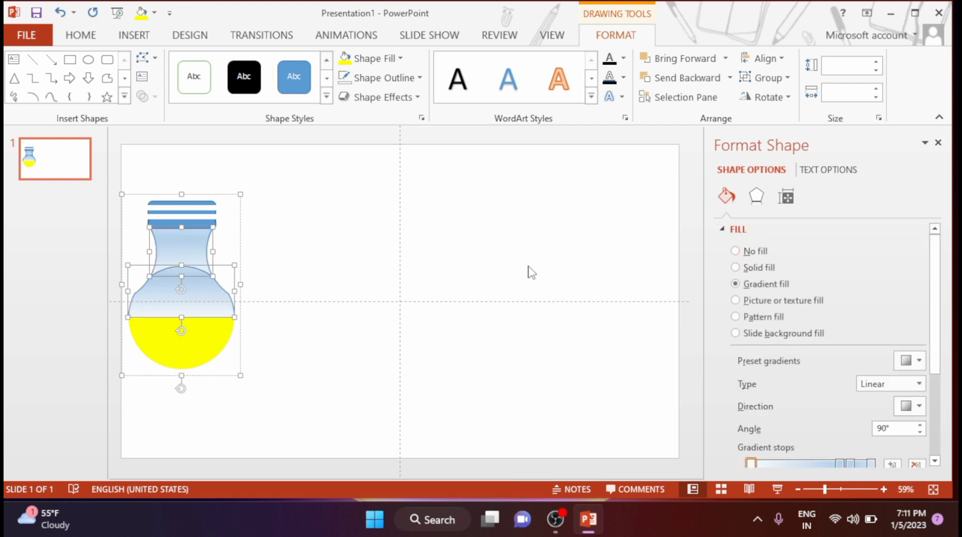
{"action": "left_click", "coordinate": [419, 78]}
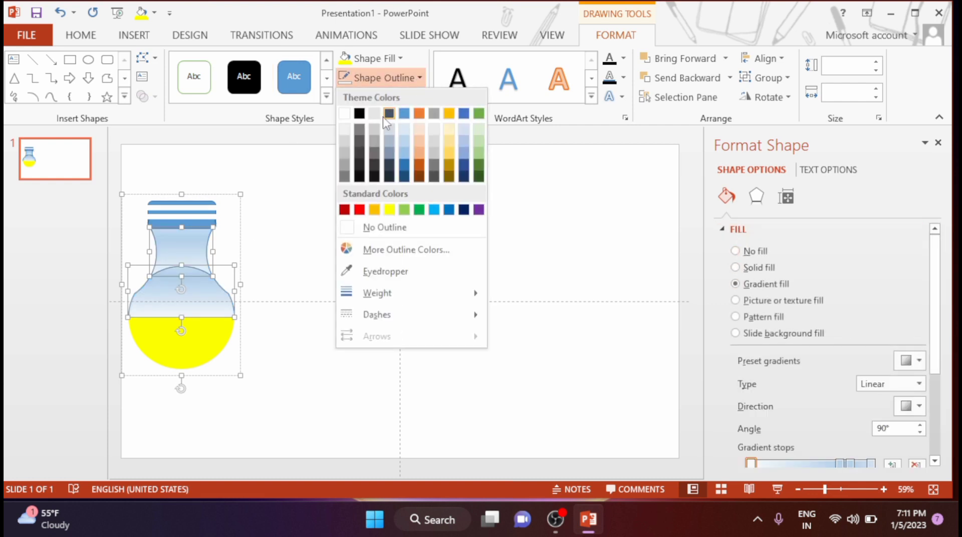
{"action": "left_click", "coordinate": [363, 230]}
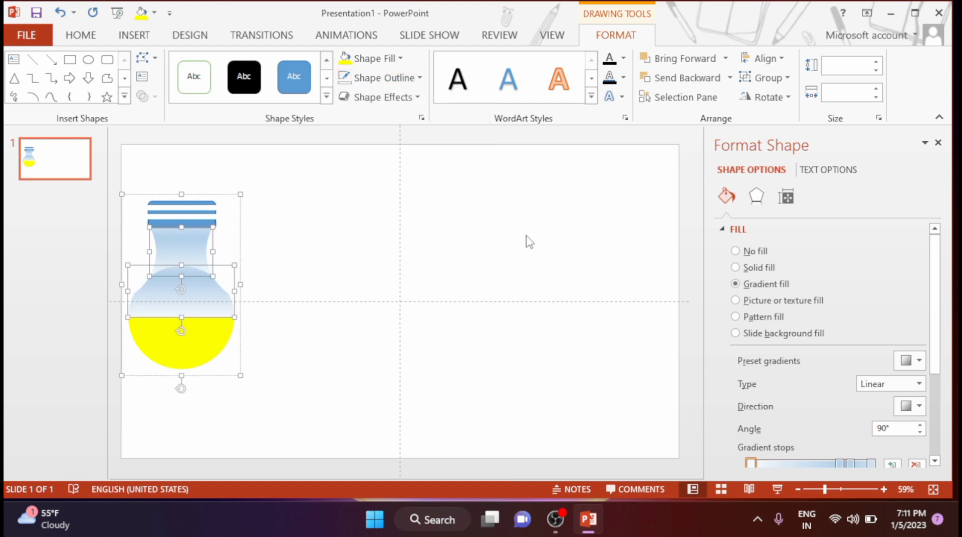
{"action": "left_click", "coordinate": [939, 143]}
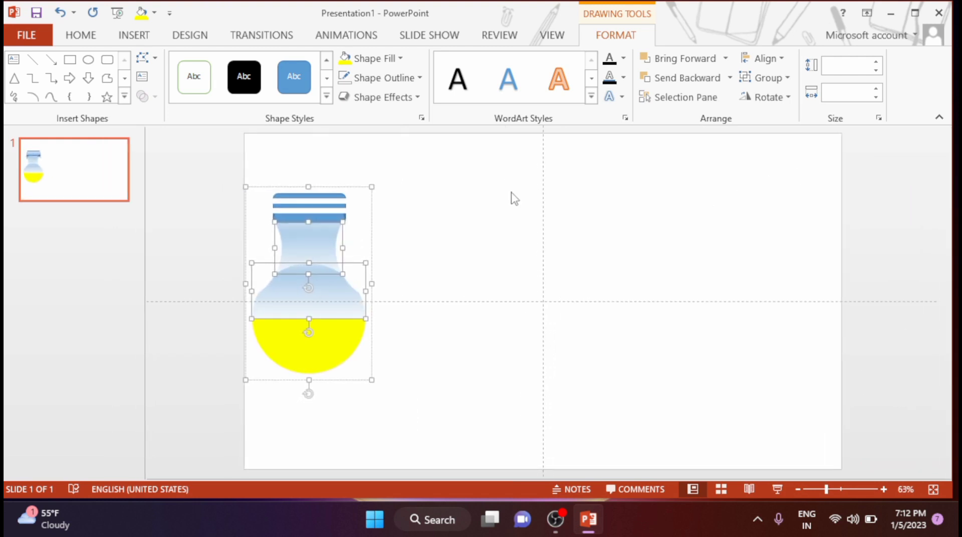
{"action": "left_click", "coordinate": [447, 239]}
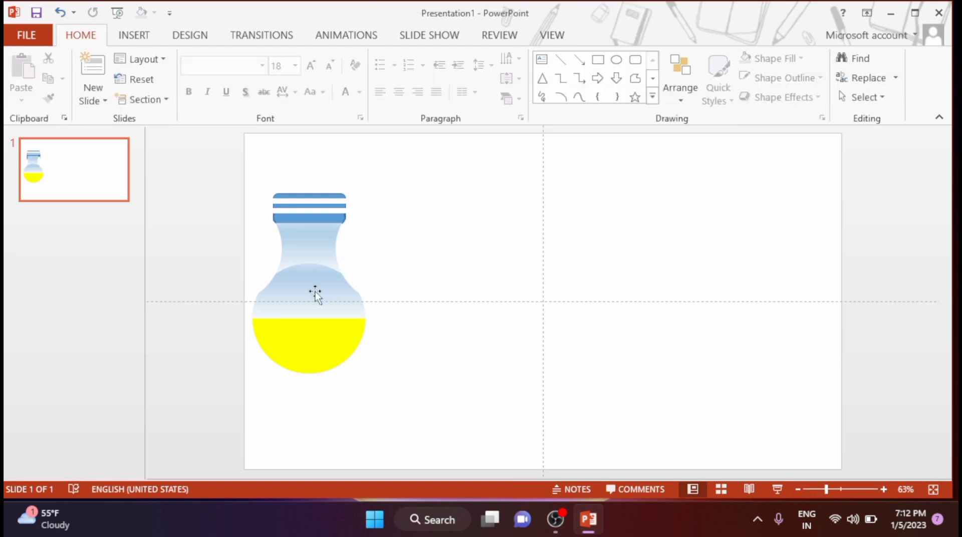
Remove the outline from one of the cap stripes
{"action": "left_click", "coordinate": [323, 221]}
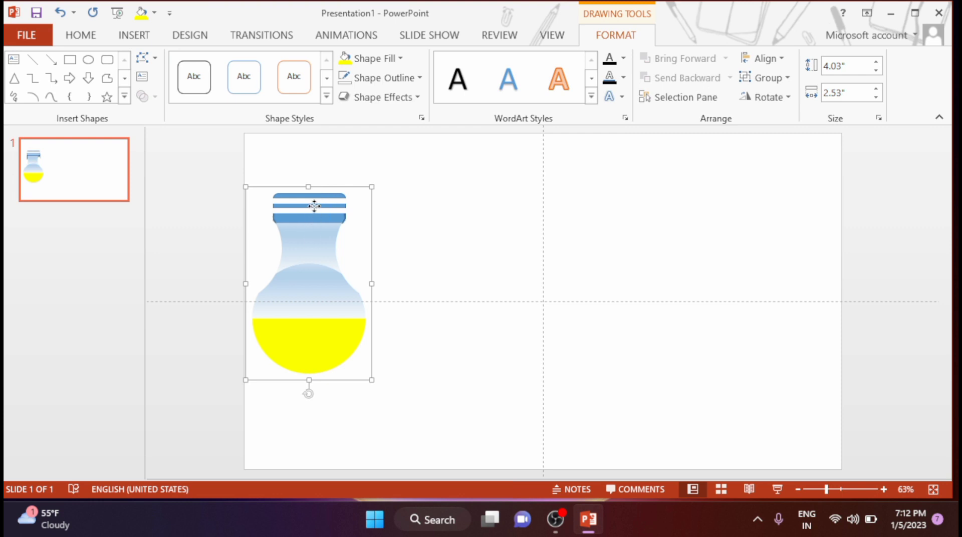
{"action": "left_click", "coordinate": [315, 206]}
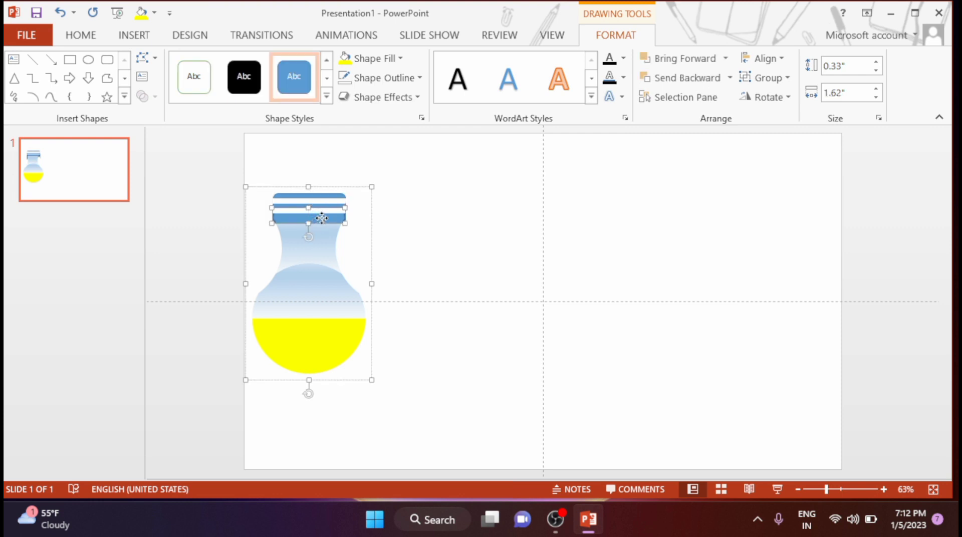
{"action": "left_click", "coordinate": [420, 78]}
{"action": "left_click", "coordinate": [369, 228]}
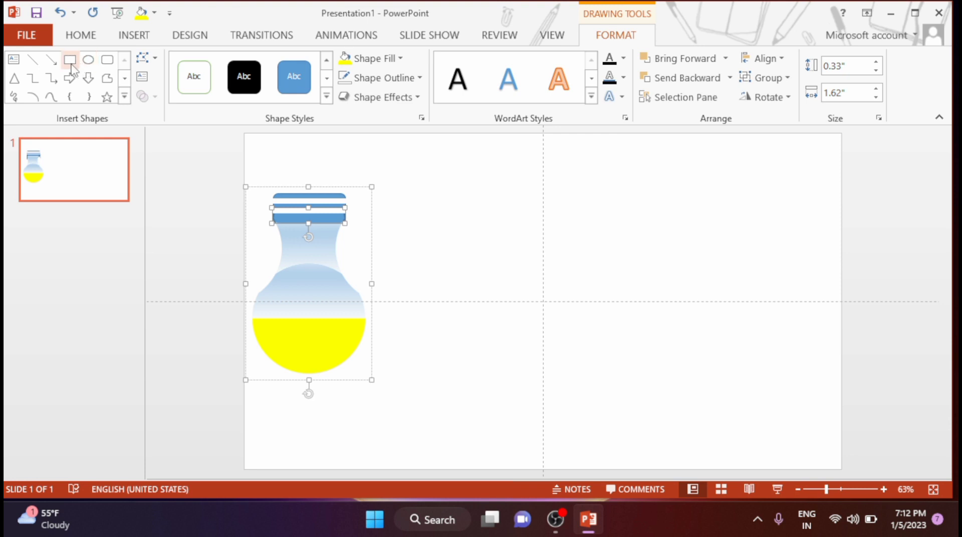
Draw a thin white oval with no outline across the yellow liquid's surface
{"action": "left_click", "coordinate": [88, 63]}
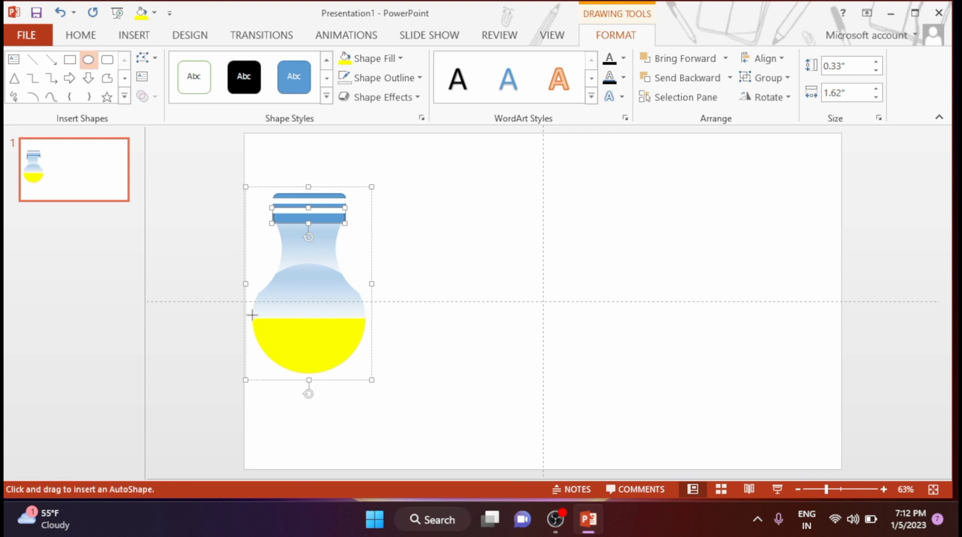
{"action": "left_click_drag", "start_coordinate": [253, 315], "coordinate": [367, 319]}
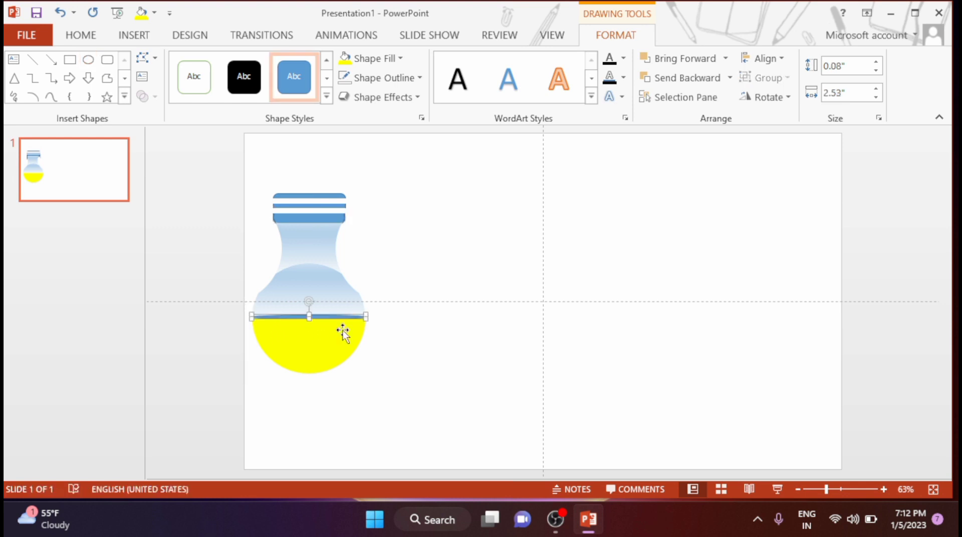
{"action": "key", "text": "ctrl+z"}
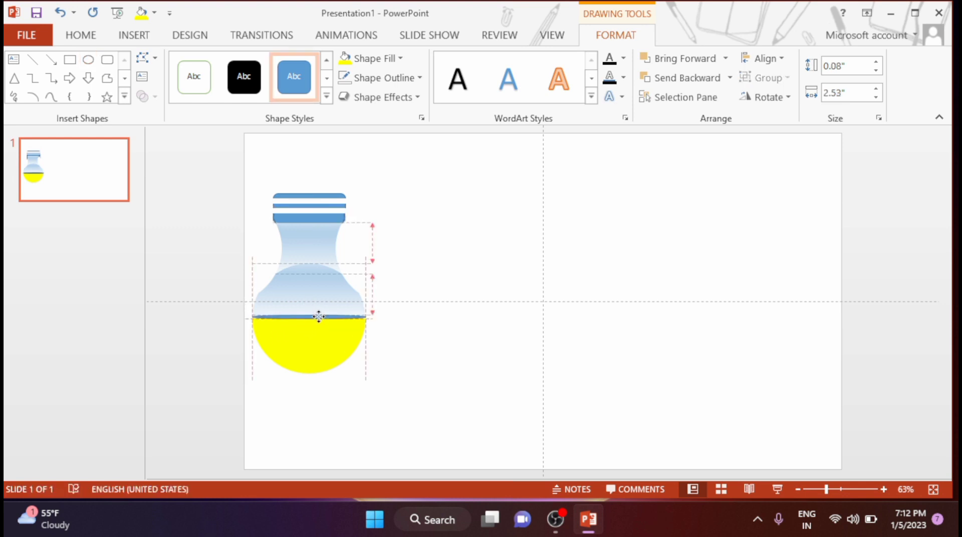
{"action": "key", "text": "ctrl+y"}
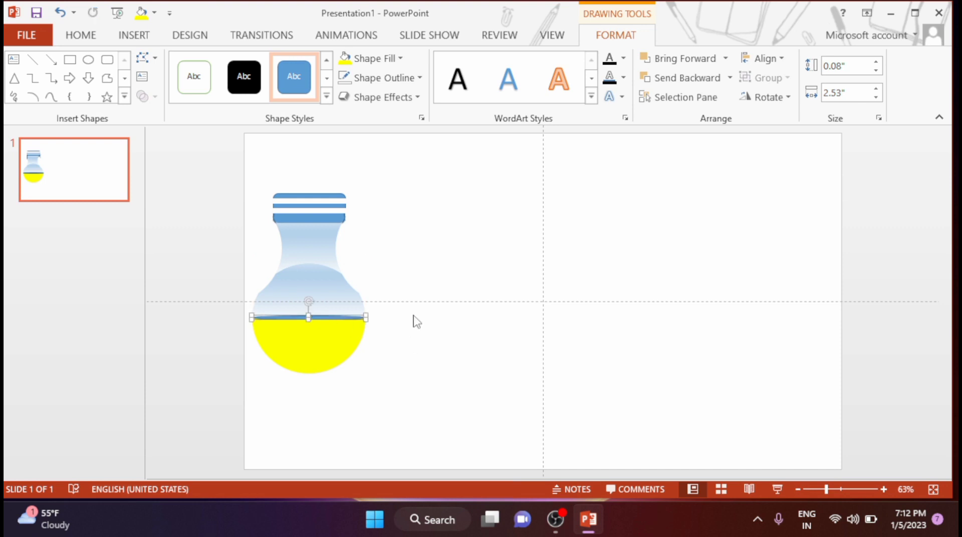
{"action": "left_click", "coordinate": [399, 59]}
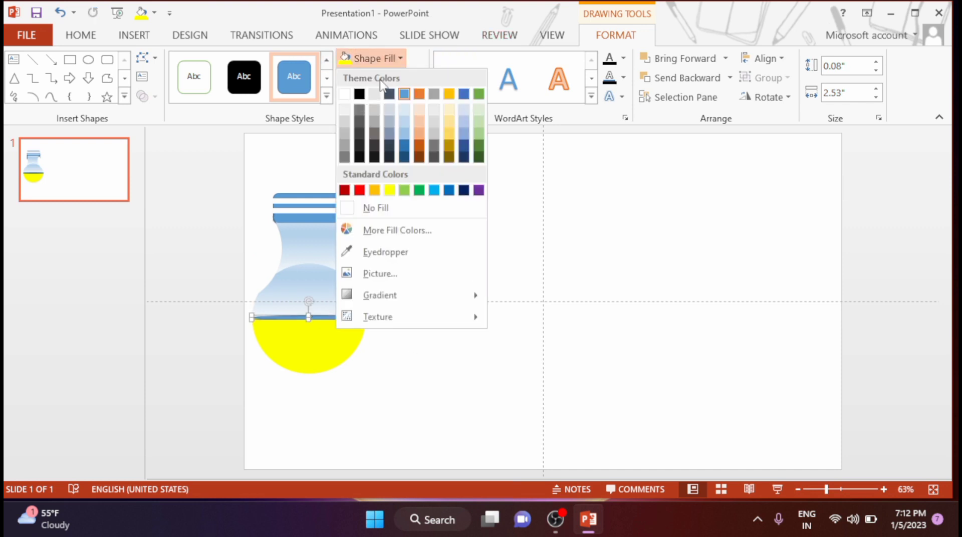
{"action": "left_click", "coordinate": [345, 94]}
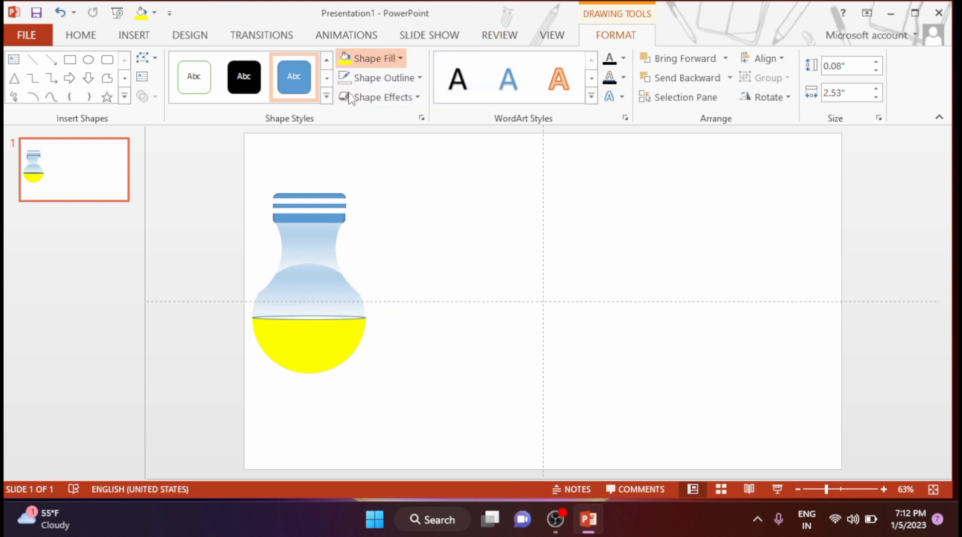
{"action": "left_click", "coordinate": [422, 78]}
{"action": "left_click", "coordinate": [361, 227]}
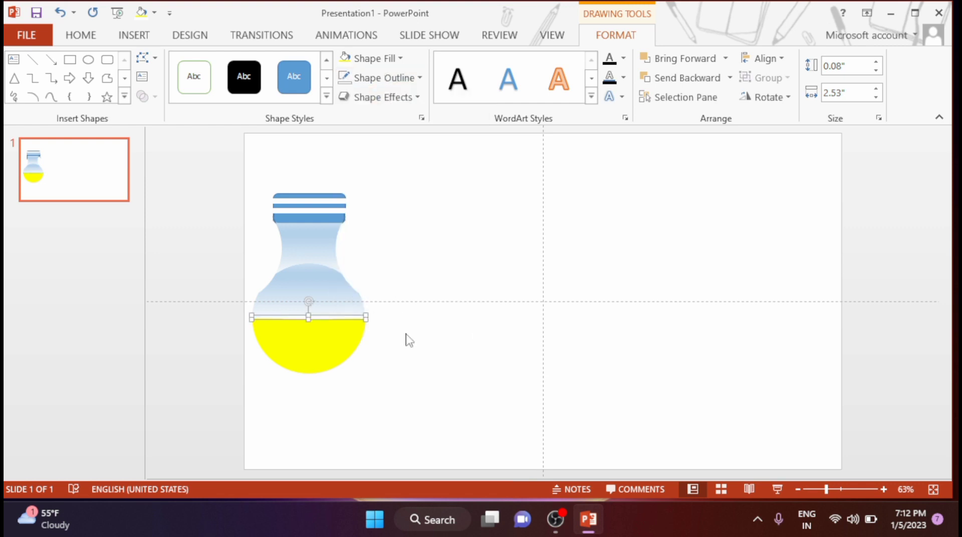
{"action": "left_click", "coordinate": [418, 355]}
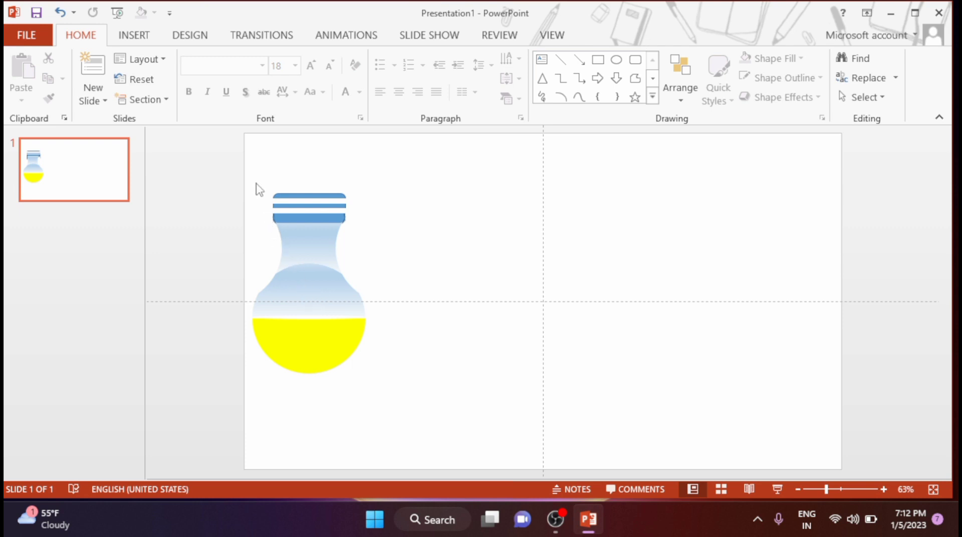
Copy the flask group three times and arrange all four in a staggered row across the slide
{"action": "left_click_drag", "start_coordinate": [257, 183], "coordinate": [450, 401]}
{"action": "left_click", "coordinate": [303, 259]}
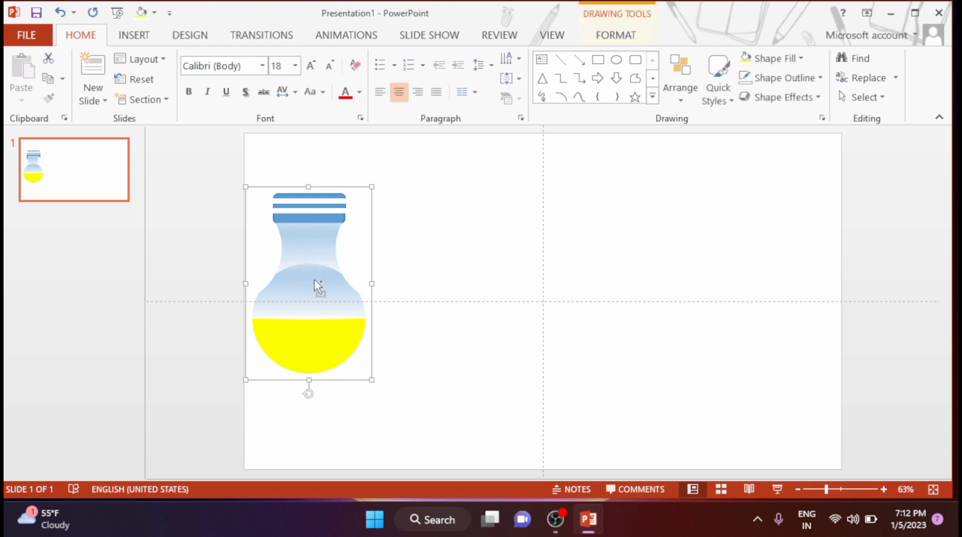
{"action": "mouse_move", "coordinate": [315, 281]}
{"action": "left_mouse_down"}
{"action": "mouse_move", "coordinate": [493, 314]}
{"action": "mouse_move", "coordinate": [451, 293]}
{"action": "mouse_move", "coordinate": [576, 346]}
{"action": "mouse_move", "coordinate": [606, 346]}
{"action": "mouse_move", "coordinate": [434, 297]}
{"action": "mouse_move", "coordinate": [434, 286]}
{"action": "left_mouse_up"}
{"action": "mouse_move", "coordinate": [600, 336]}
{"action": "left_mouse_down"}
{"action": "mouse_move", "coordinate": [575, 308]}
{"action": "mouse_move", "coordinate": [763, 337]}
{"action": "mouse_move", "coordinate": [759, 323]}
{"action": "mouse_move", "coordinate": [609, 305]}
{"action": "mouse_move", "coordinate": [582, 313]}
{"action": "left_mouse_up"}
{"action": "left_click", "coordinate": [761, 334]}
{"action": "double_click", "coordinate": [748, 325]}
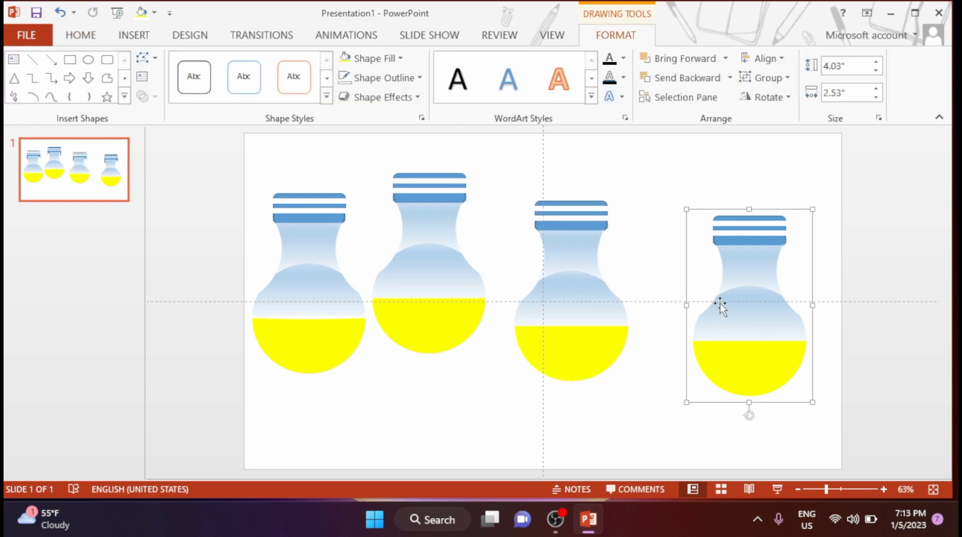
{"action": "left_click_drag", "start_coordinate": [759, 335], "coordinate": [712, 298]}
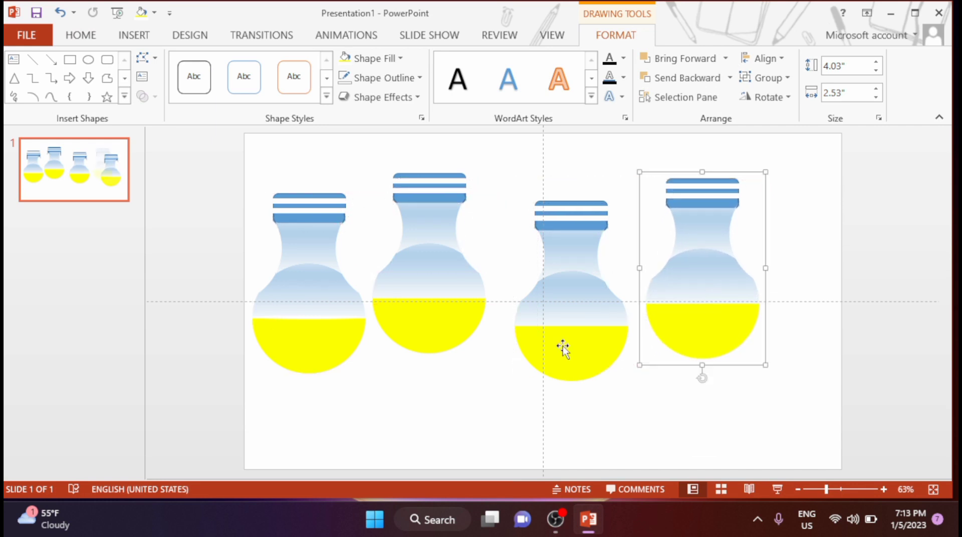
{"action": "left_click", "coordinate": [406, 338]}
Make the second flask's liquid green
{"action": "left_click", "coordinate": [417, 328]}
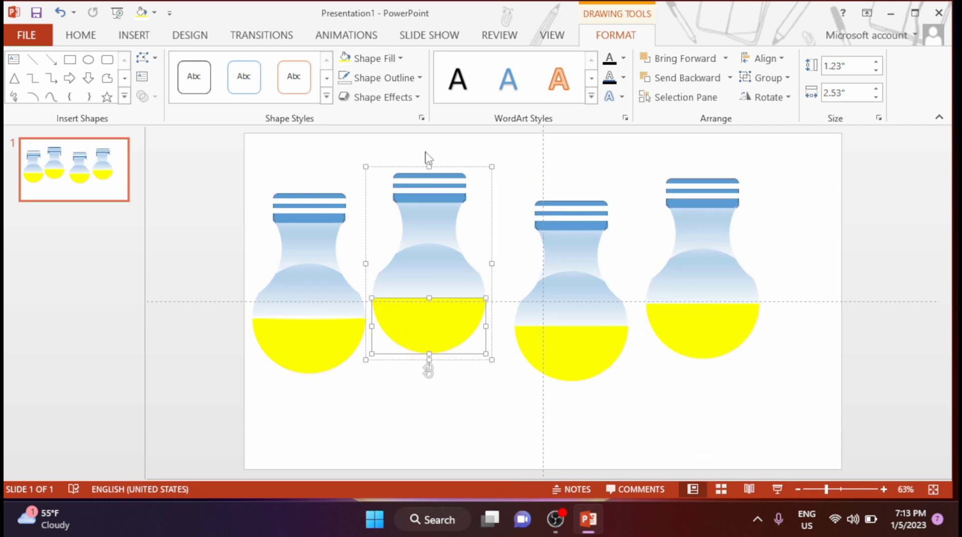
{"action": "left_click", "coordinate": [400, 58]}
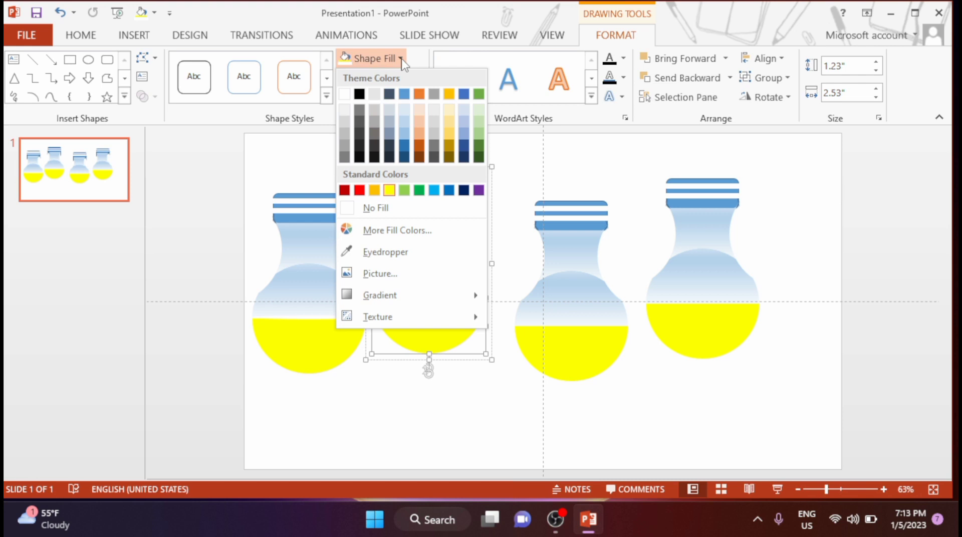
{"action": "left_click", "coordinate": [419, 190]}
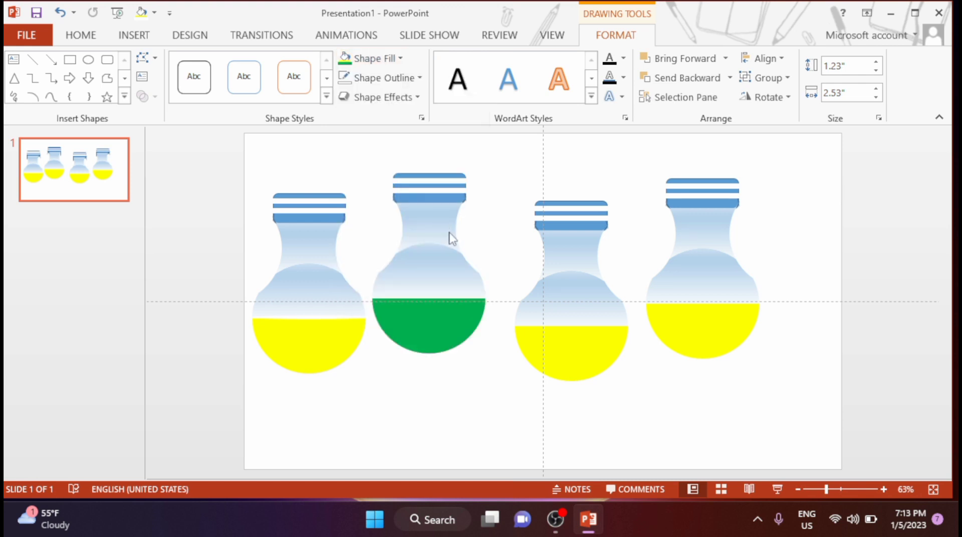
Change the third flask's liquid to light blue
{"action": "left_click", "coordinate": [582, 339]}
{"action": "left_click", "coordinate": [400, 58]}
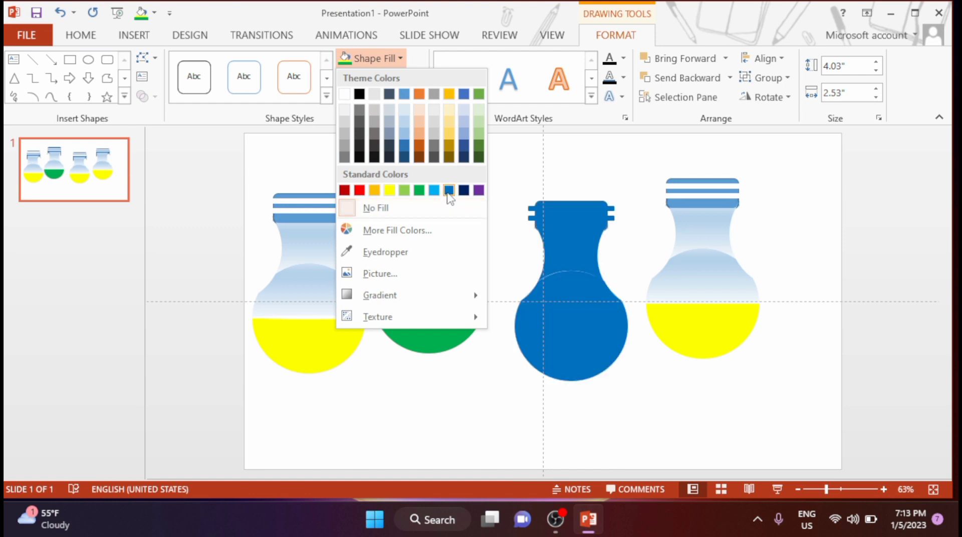
{"action": "left_click", "coordinate": [571, 335]}
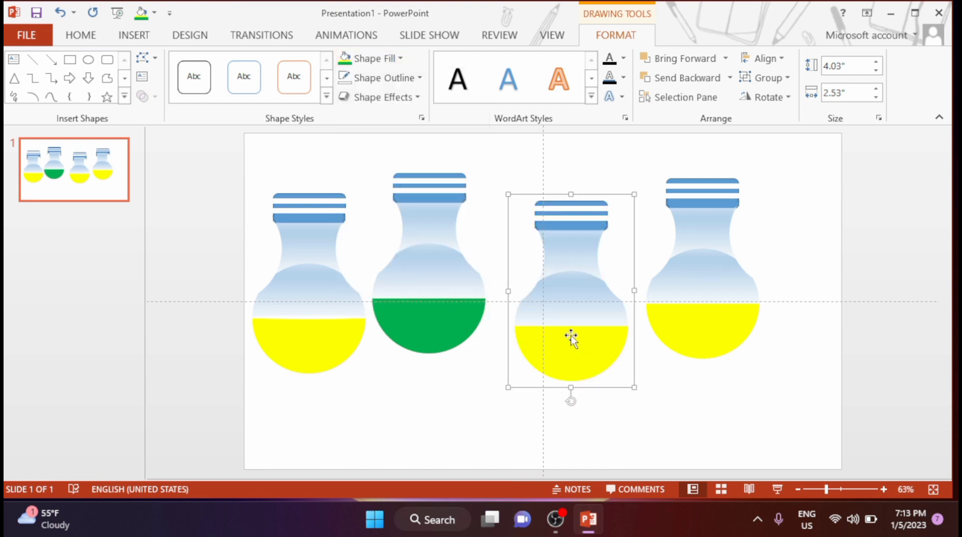
{"action": "left_click", "coordinate": [570, 350]}
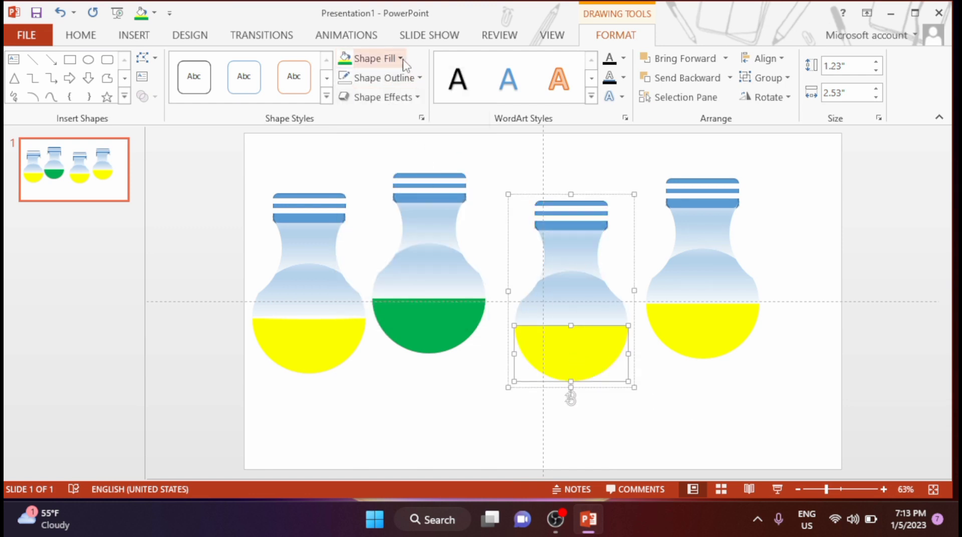
{"action": "left_click", "coordinate": [401, 59]}
{"action": "left_click", "coordinate": [419, 190]}
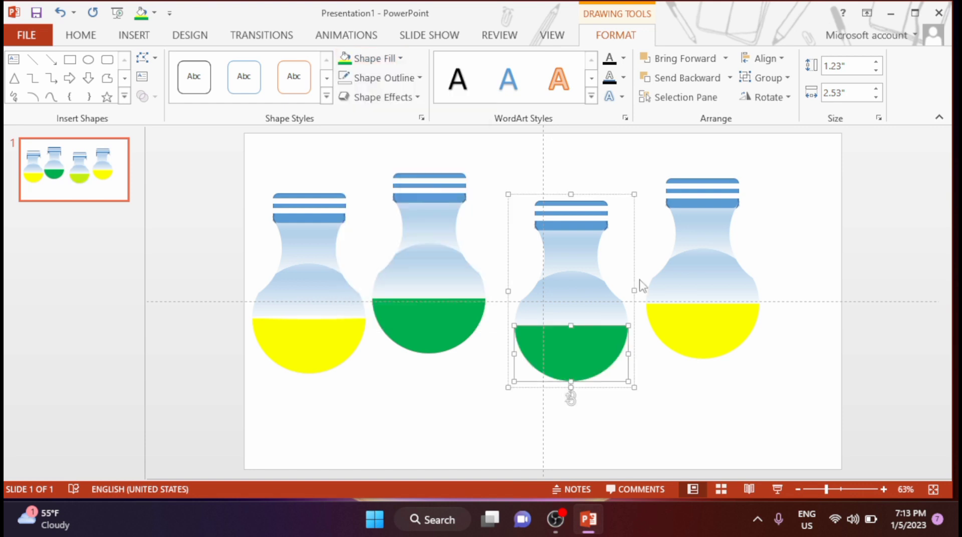
{"action": "left_click", "coordinate": [396, 61]}
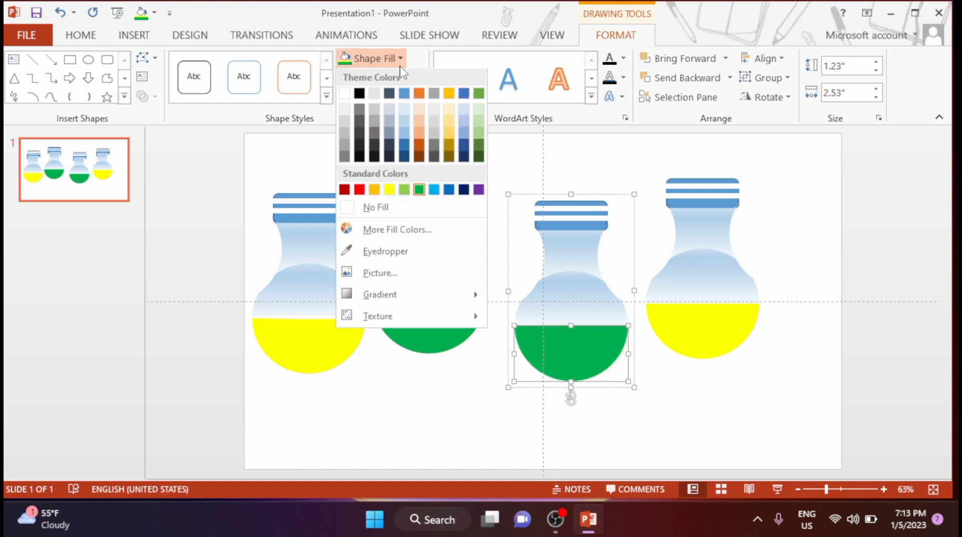
{"action": "left_click", "coordinate": [435, 191]}
Make the fourth flask's liquid red
{"action": "left_click", "coordinate": [710, 323]}
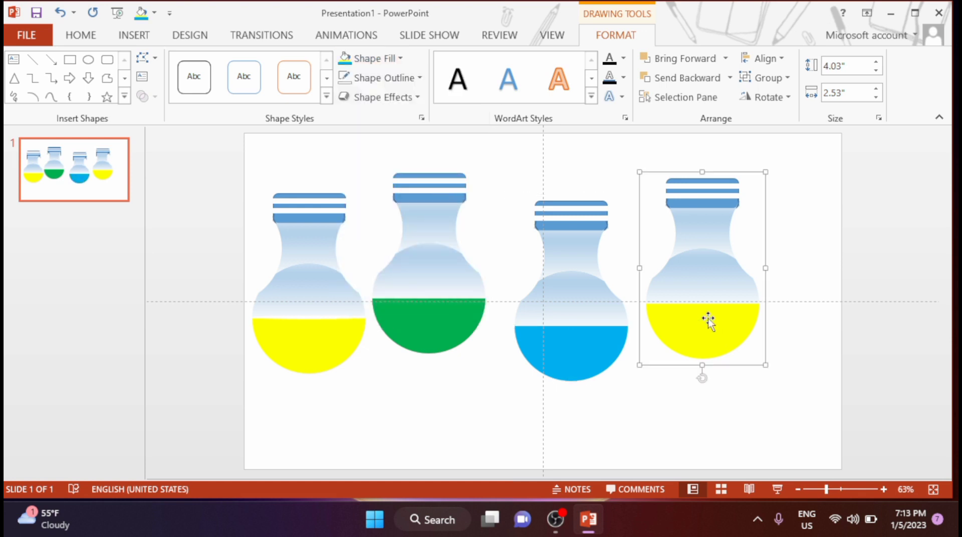
{"action": "left_click", "coordinate": [710, 323]}
{"action": "left_click", "coordinate": [404, 64]}
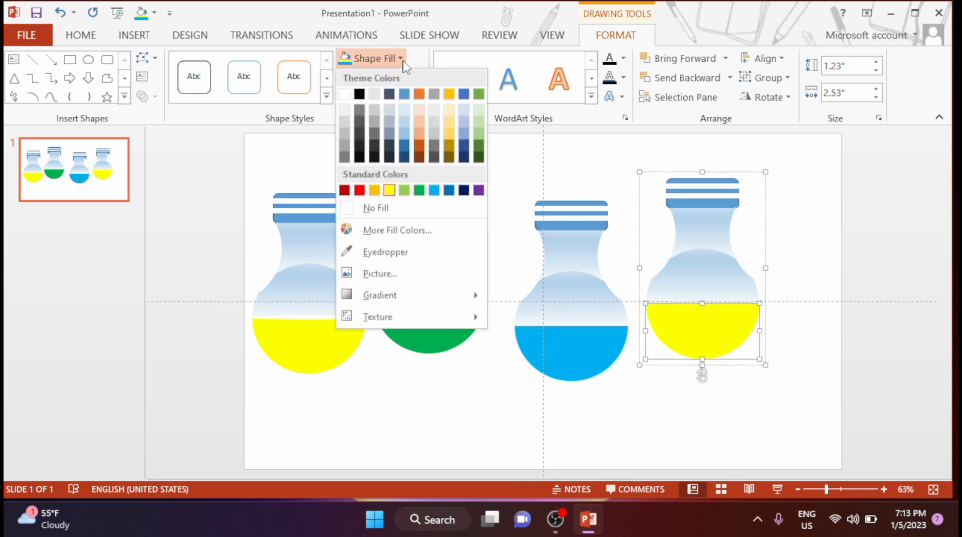
{"action": "left_click", "coordinate": [360, 190]}
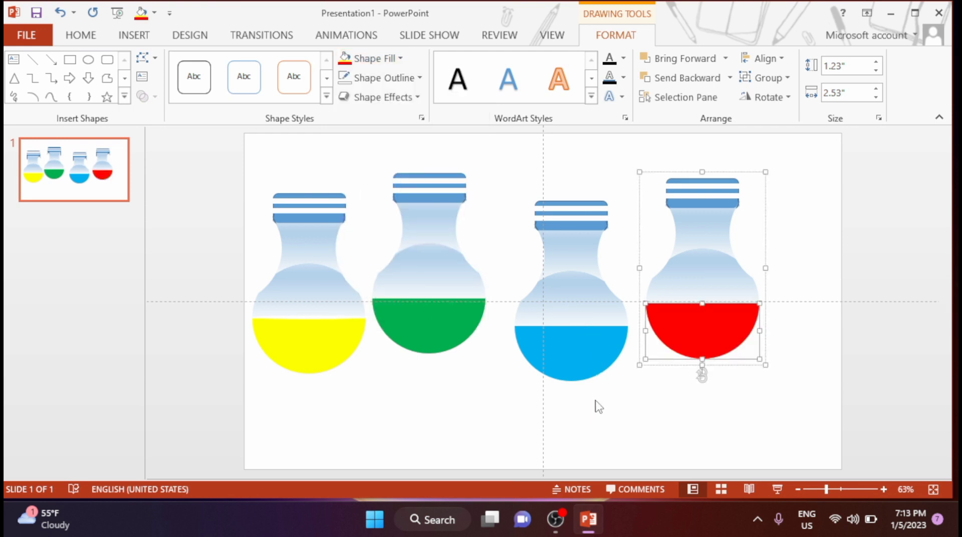
{"action": "left_click", "coordinate": [606, 423]}
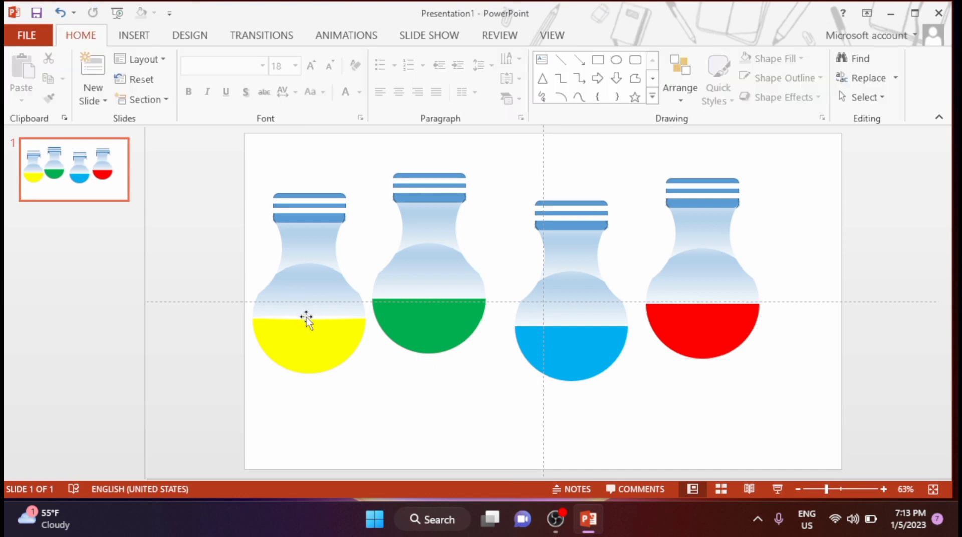
Copy the thin white line from the yellow flask onto the green and red liquids
{"action": "left_click", "coordinate": [306, 317]}
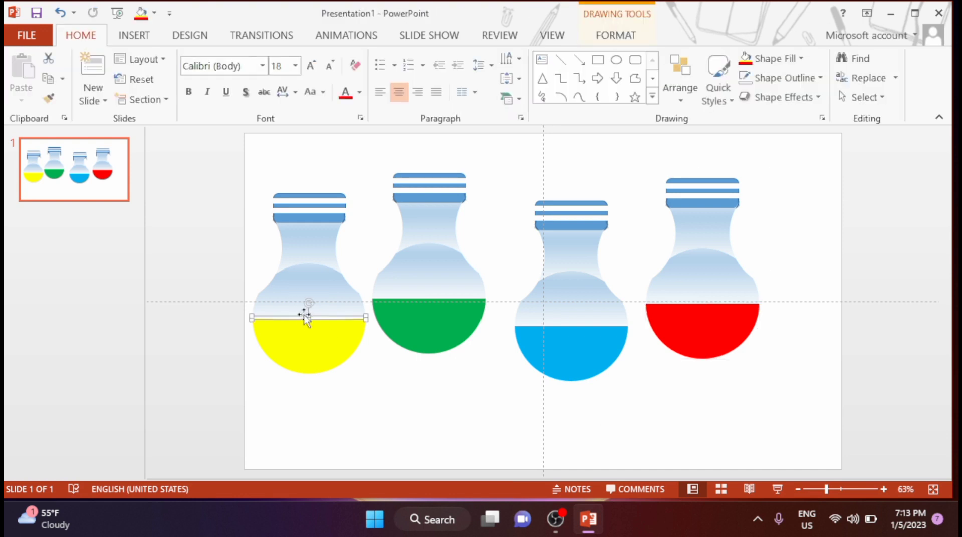
{"action": "mouse_move", "coordinate": [306, 317]}
{"action": "left_mouse_down"}
{"action": "mouse_move", "coordinate": [334, 318]}
{"action": "mouse_move", "coordinate": [309, 318]}
{"action": "left_mouse_up"}
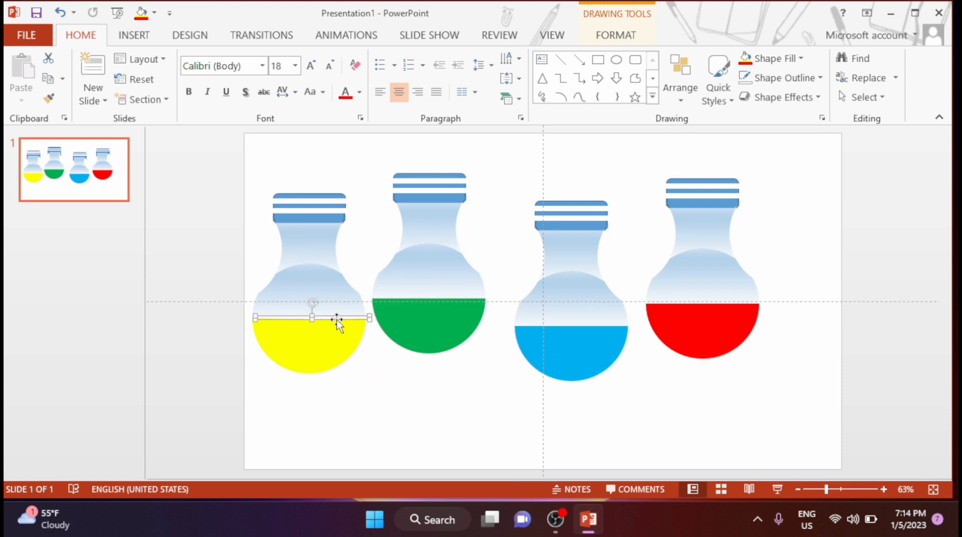
{"action": "key", "text": "ctrl+z"}
{"action": "left_click_drag", "start_coordinate": [363, 321], "coordinate": [386, 317]}
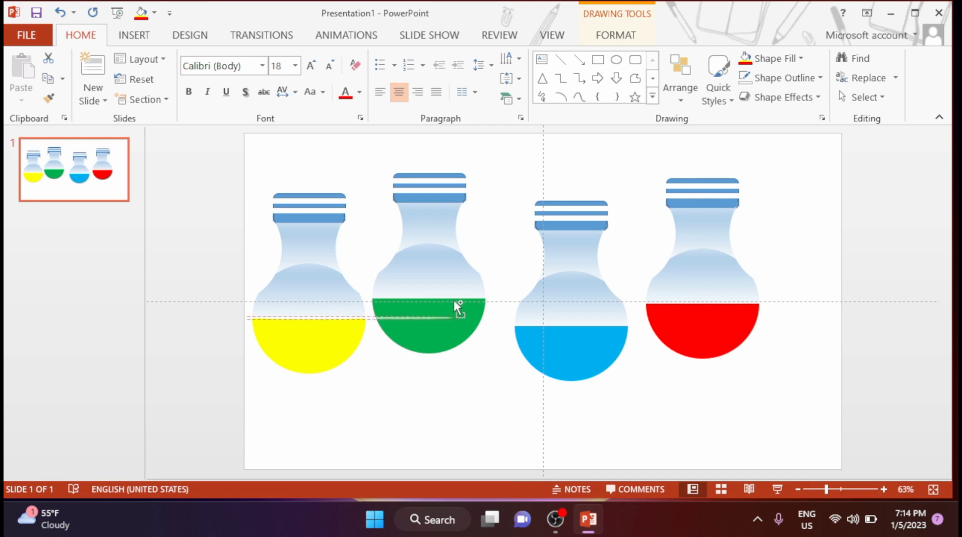
{"action": "mouse_move", "coordinate": [454, 301]}
{"action": "left_mouse_down"}
{"action": "mouse_move", "coordinate": [495, 319]}
{"action": "mouse_move", "coordinate": [630, 331]}
{"action": "left_mouse_up"}
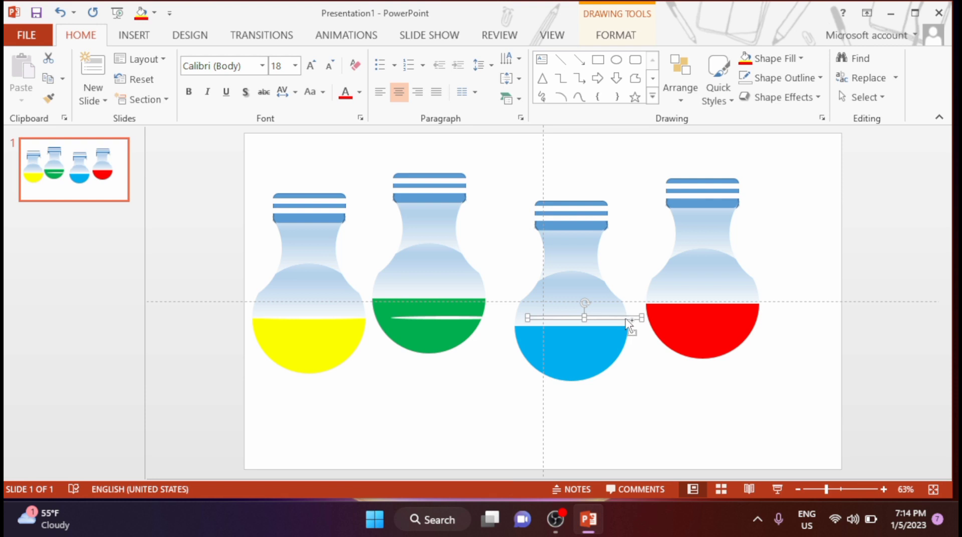
{"action": "left_click_drag", "start_coordinate": [630, 325], "coordinate": [756, 325]}
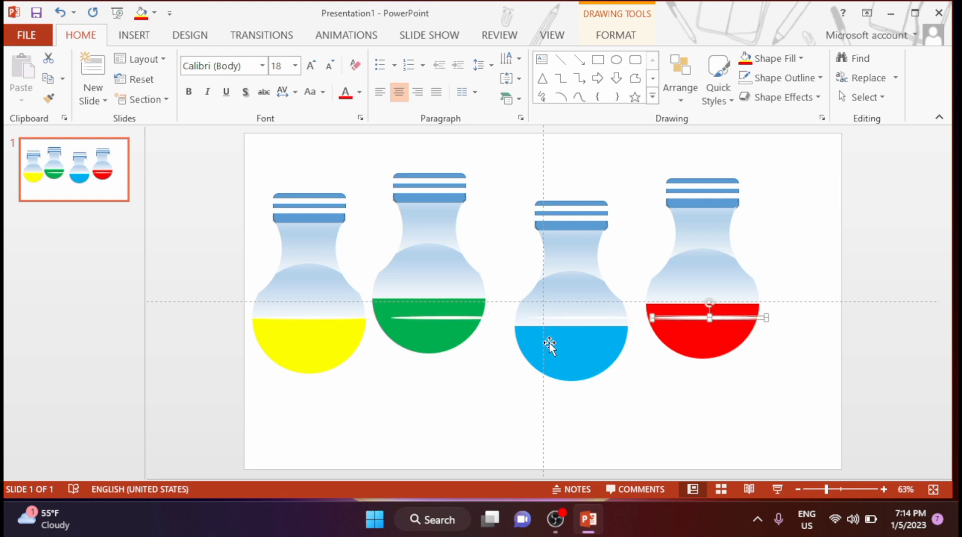
Align the white lines on the green, light blue and red liquids with their top edges
{"action": "left_click", "coordinate": [453, 318]}
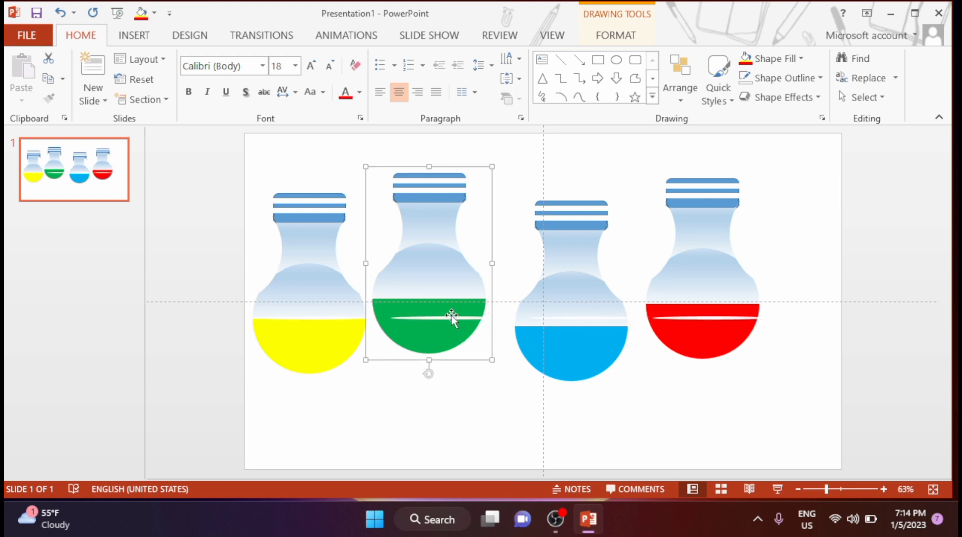
{"action": "left_click", "coordinate": [453, 320]}
{"action": "left_click_drag", "start_coordinate": [453, 320], "coordinate": [436, 297]}
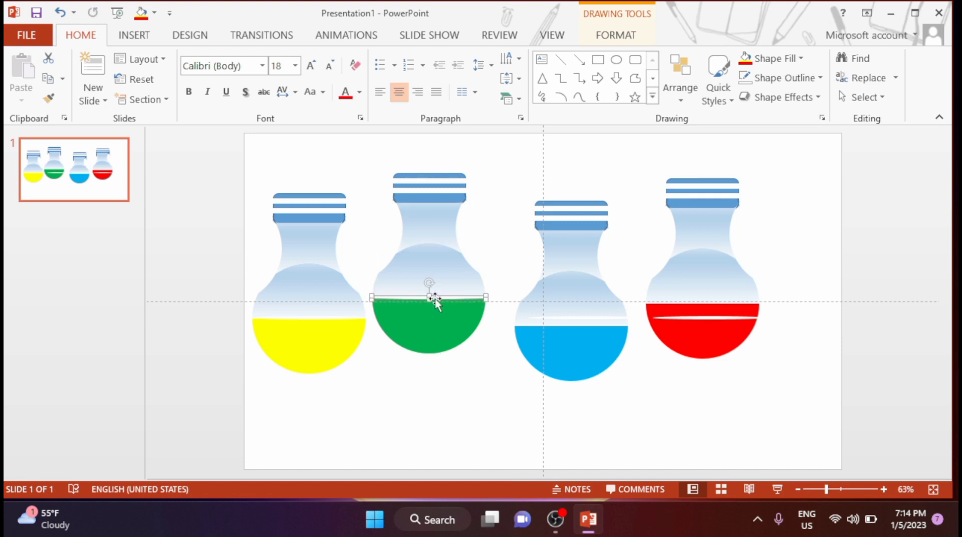
{"action": "left_click", "coordinate": [581, 318]}
{"action": "left_click_drag", "start_coordinate": [582, 318], "coordinate": [569, 326]}
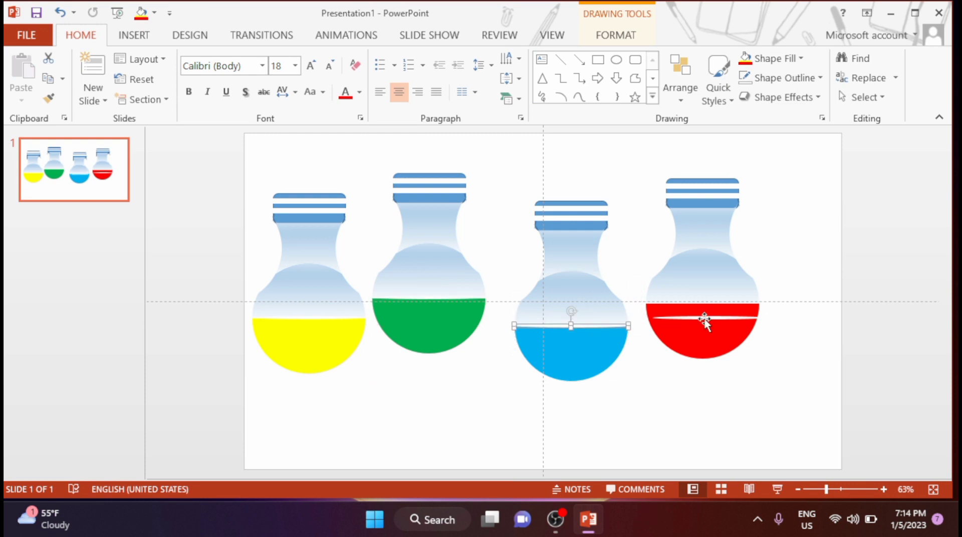
{"action": "left_click_drag", "start_coordinate": [705, 320], "coordinate": [702, 302]}
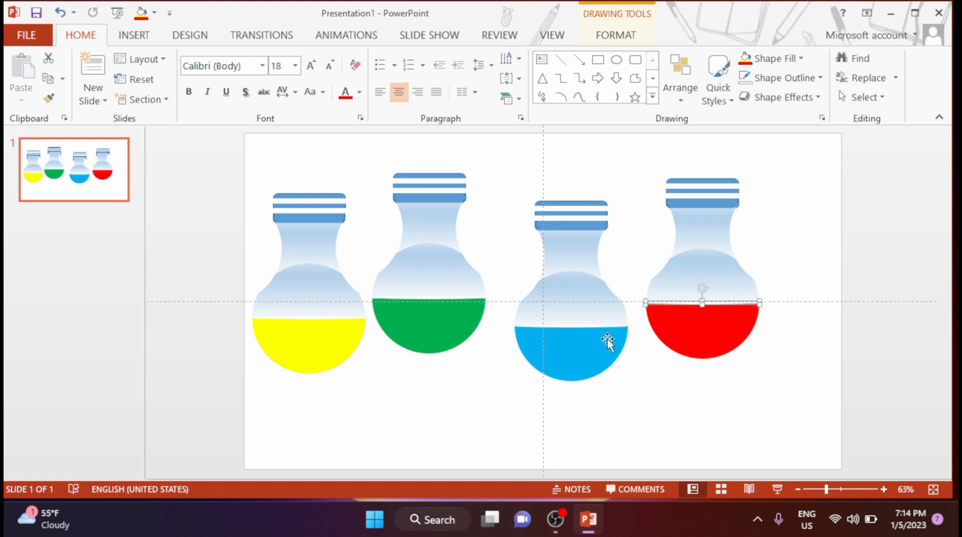
{"action": "left_click", "coordinate": [120, 40]}
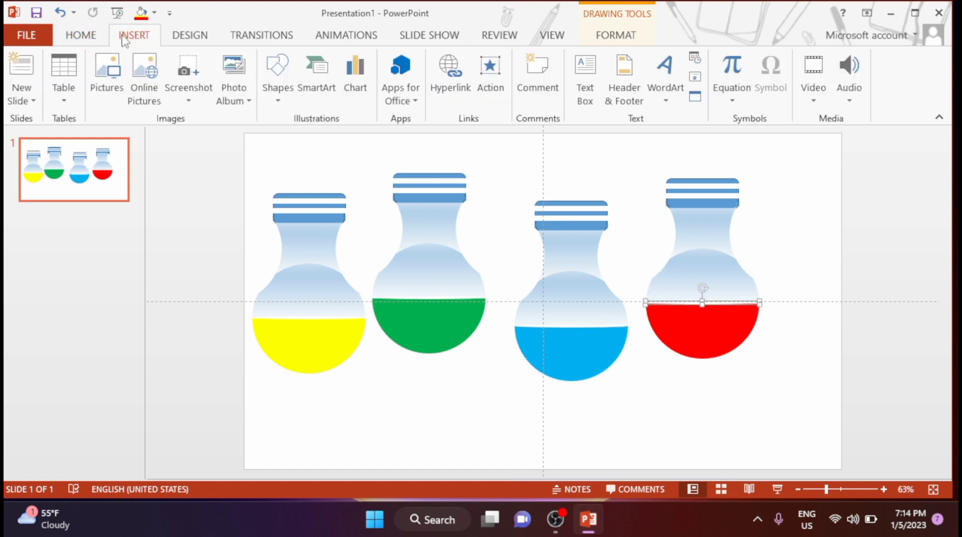
Draw a wavy Scribble stroke along the top of the slide above the four flasks
{"action": "left_click", "coordinate": [275, 70]}
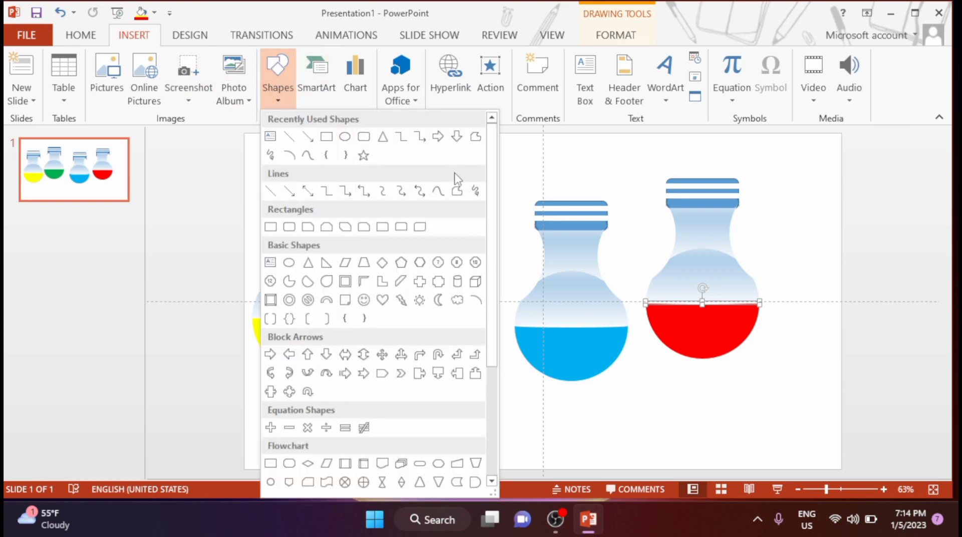
{"action": "left_click", "coordinate": [440, 191]}
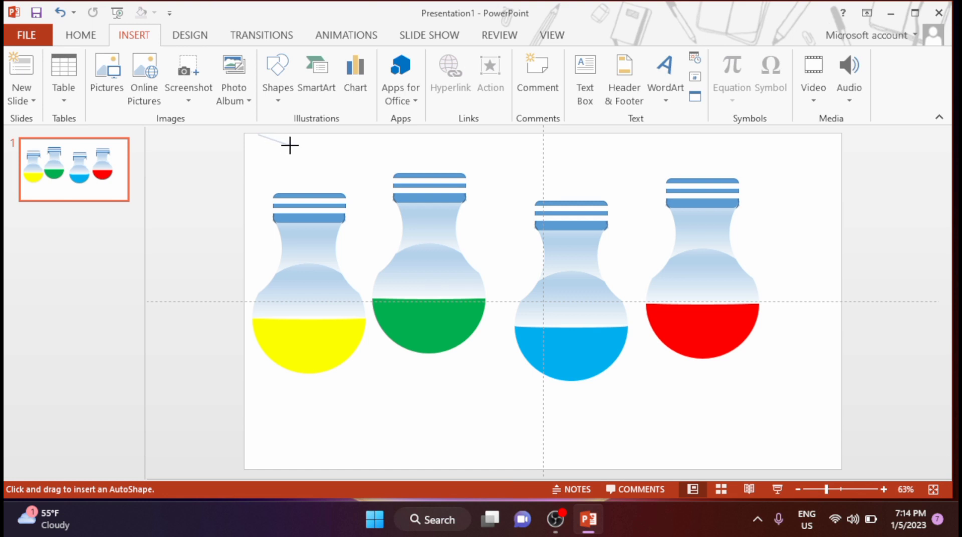
{"action": "mouse_move", "coordinate": [295, 146]}
{"action": "left_mouse_down"}
{"action": "mouse_move", "coordinate": [682, 153]}
{"action": "mouse_move", "coordinate": [742, 139]}
{"action": "left_mouse_up"}
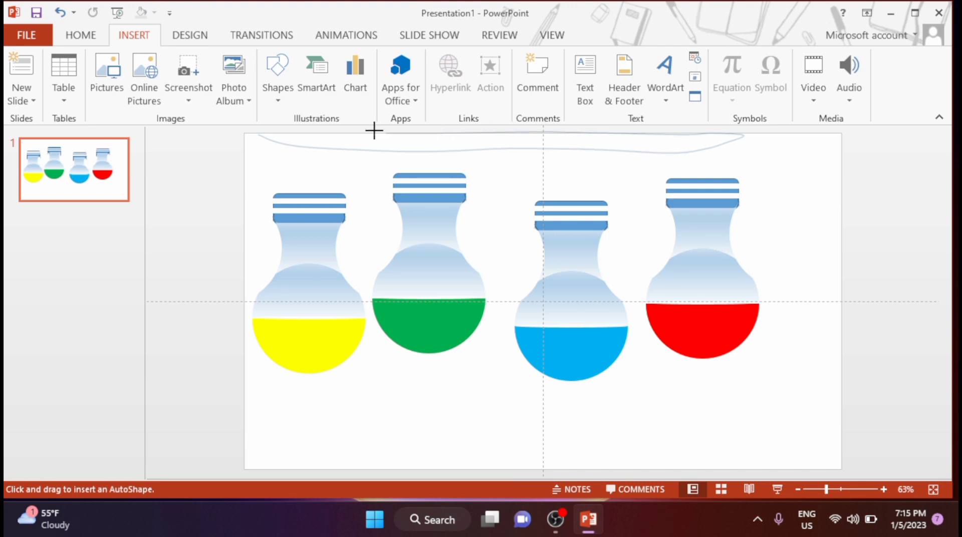
Close the wavy bar into a shape filled dark orange with no outline
{"action": "left_click", "coordinate": [259, 133]}
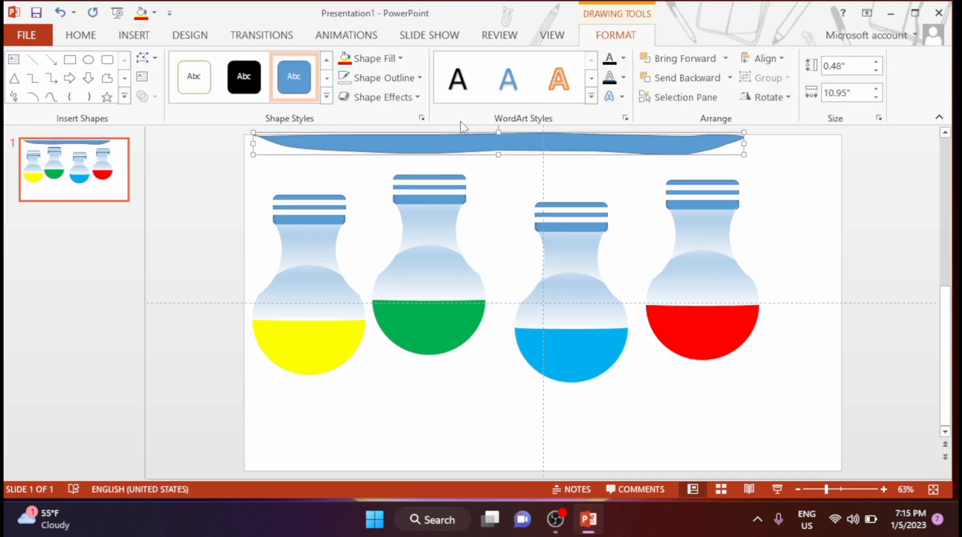
{"action": "left_click", "coordinate": [381, 58]}
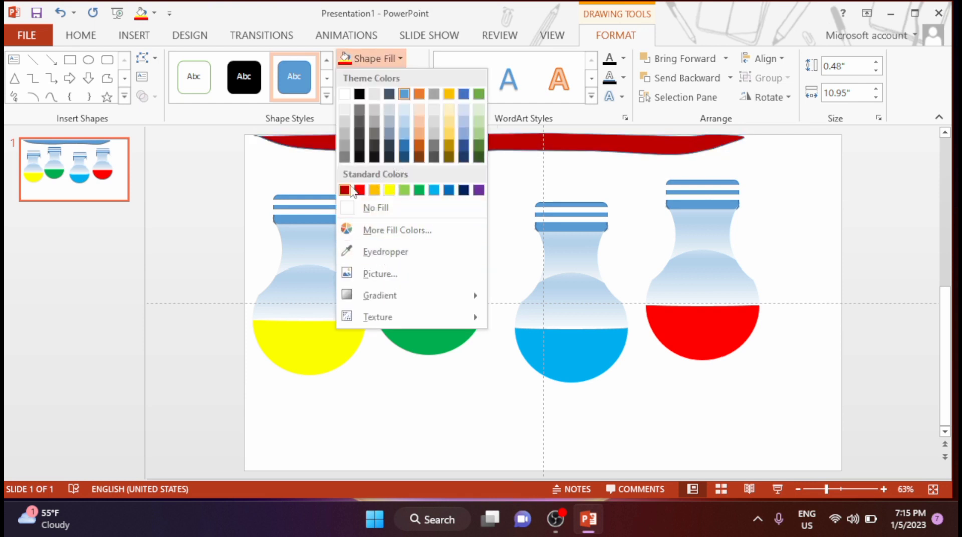
{"action": "left_click", "coordinate": [421, 145]}
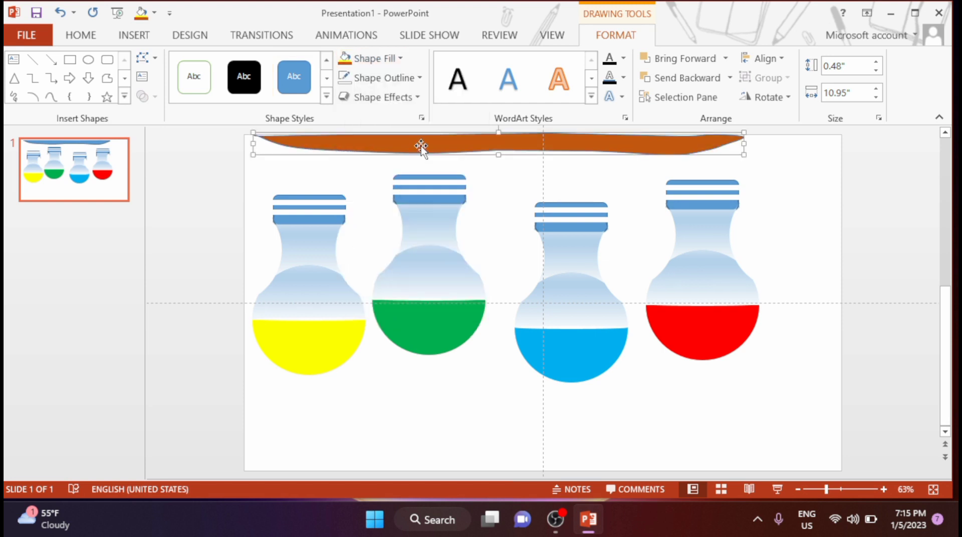
{"action": "left_click", "coordinate": [416, 78]}
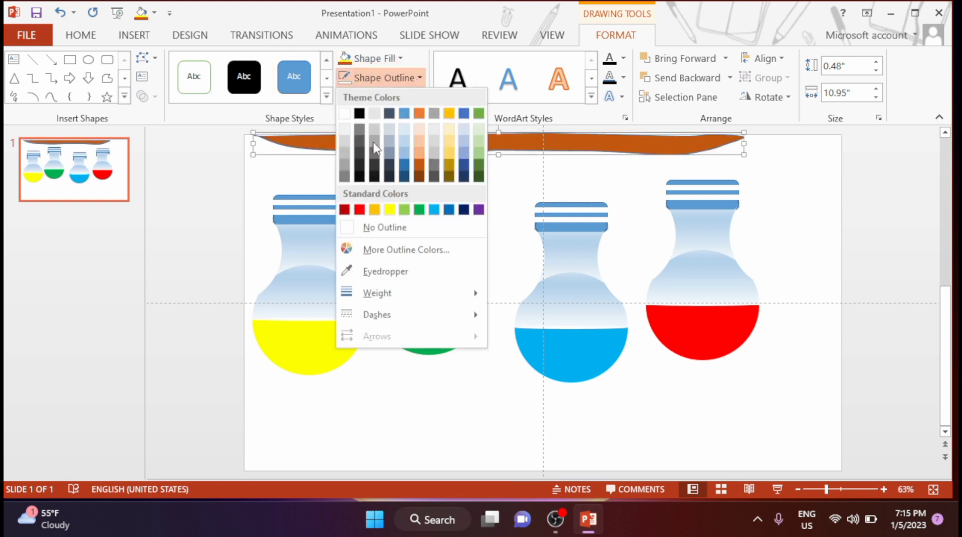
{"action": "left_click", "coordinate": [368, 227]}
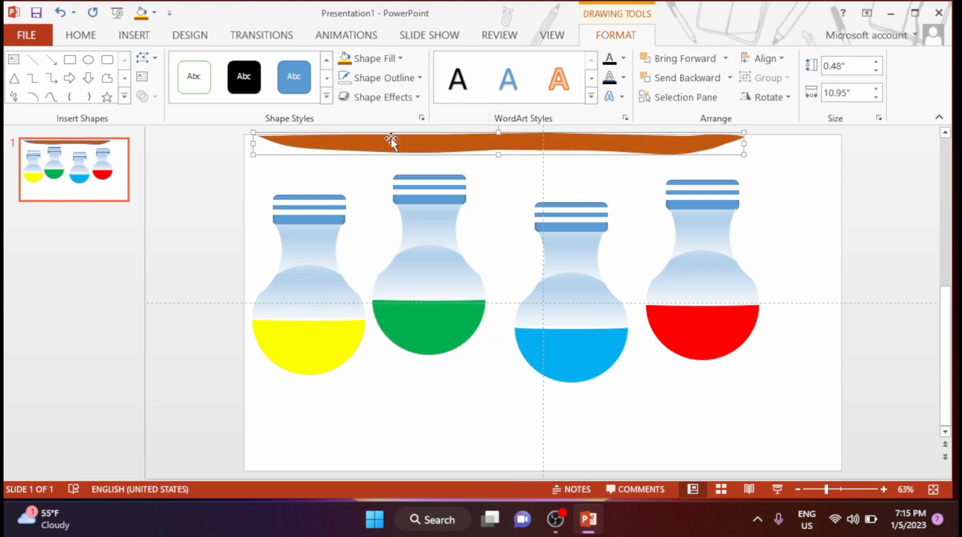
Apply an orange preset gradient fill to the bar with the first stop at 18%
{"action": "left_click", "coordinate": [422, 117]}
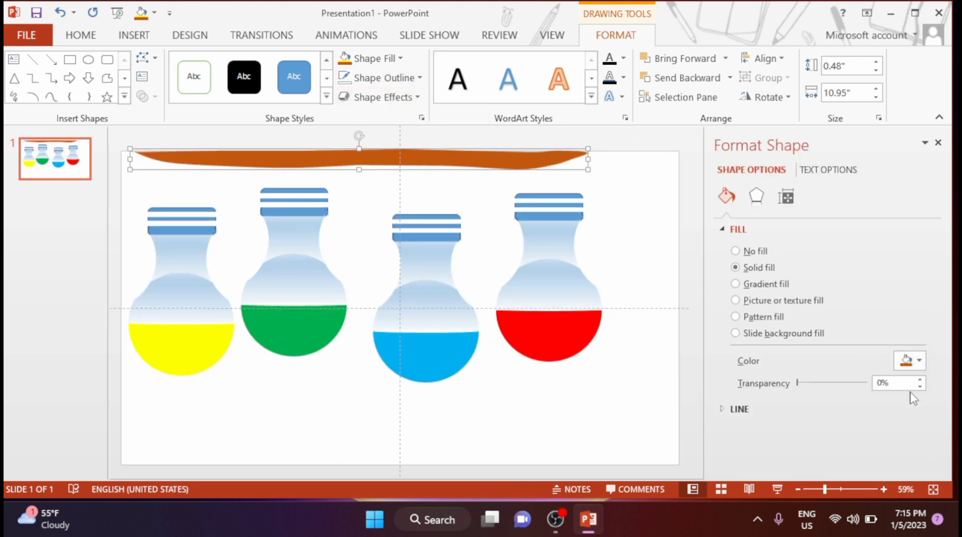
{"action": "left_click_drag", "start_coordinate": [798, 383], "coordinate": [813, 383]}
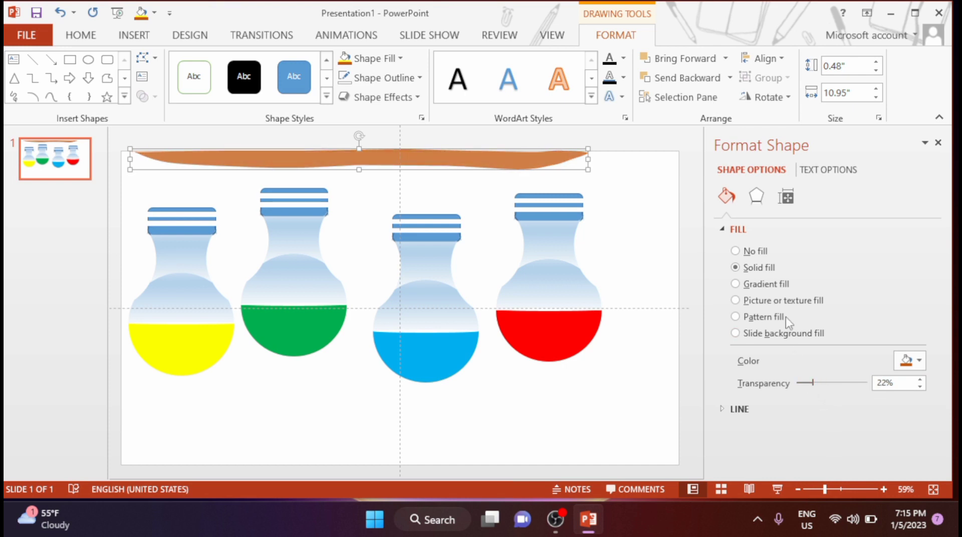
{"action": "left_click", "coordinate": [752, 286]}
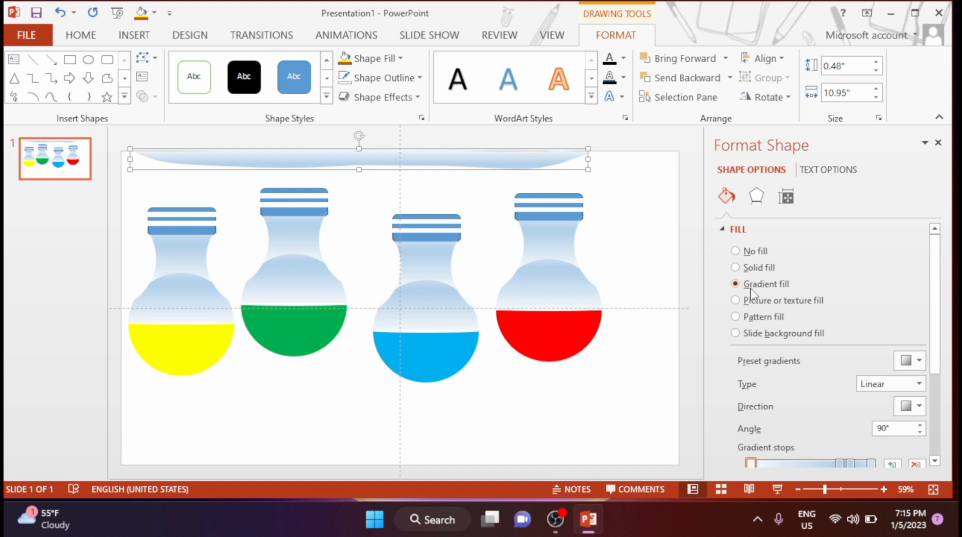
{"action": "scroll", "coordinate": [825, 382], "scroll_direction": "down", "scroll_amount": 1}
{"action": "scroll", "coordinate": [832, 360], "scroll_direction": "down", "scroll_amount": 4}
{"action": "scroll", "coordinate": [847, 347], "scroll_direction": "up", "scroll_amount": 3}
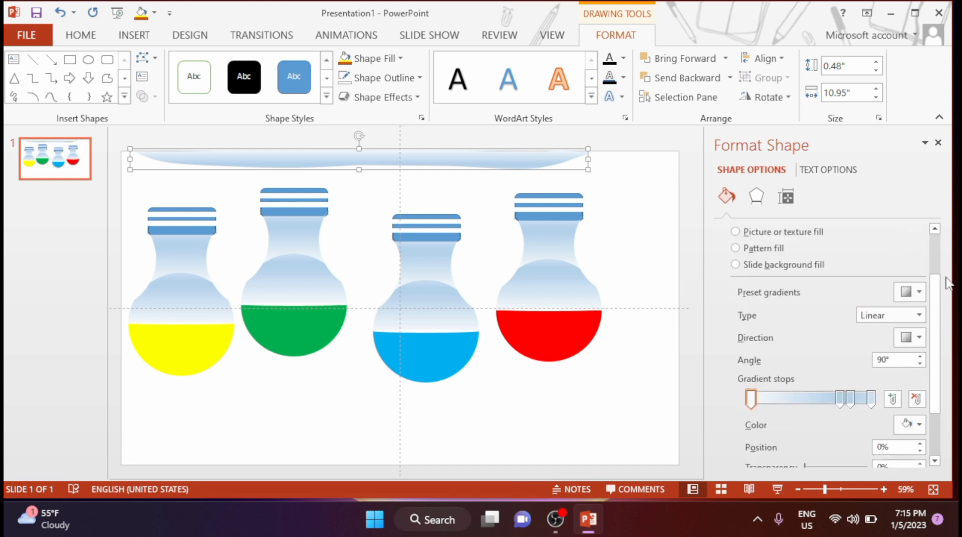
{"action": "left_click", "coordinate": [914, 295]}
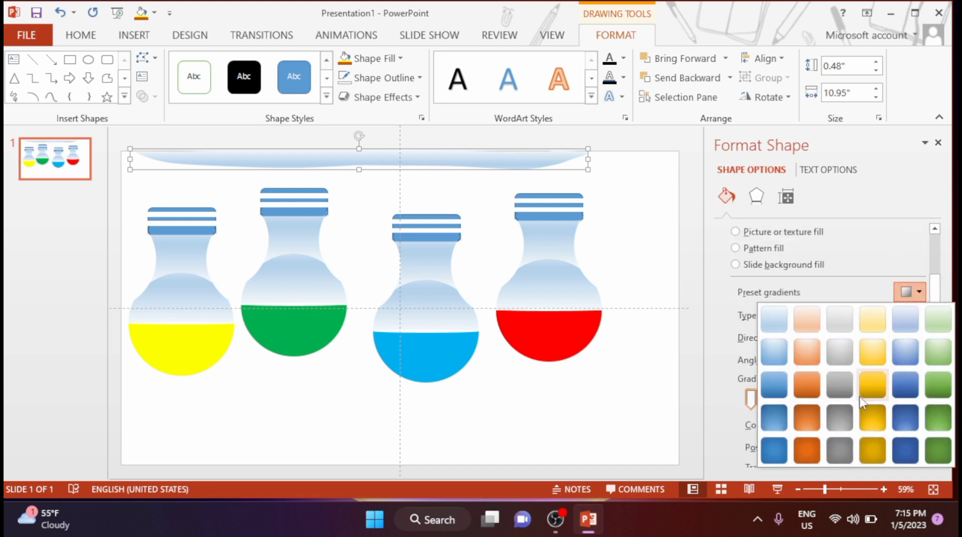
{"action": "left_click", "coordinate": [809, 387]}
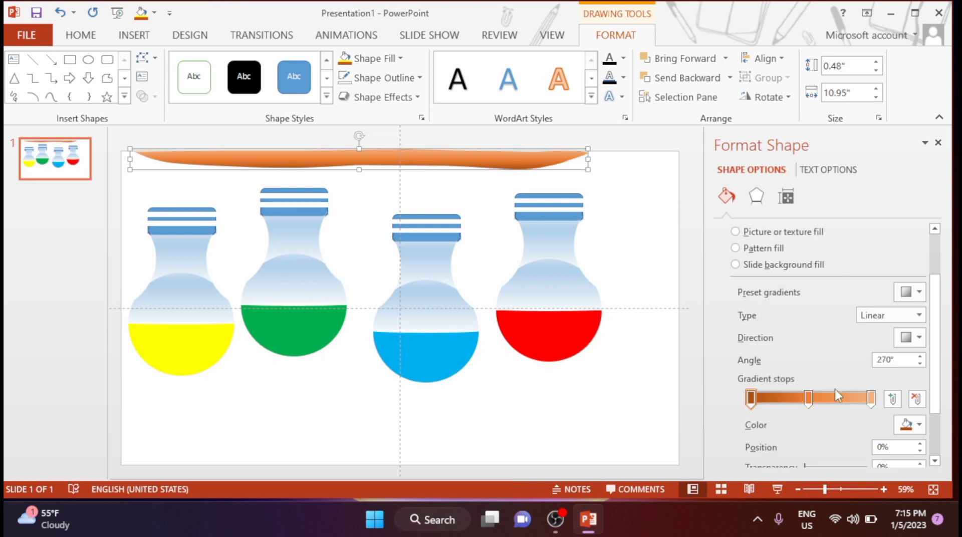
{"action": "scroll", "coordinate": [852, 351], "scroll_direction": "down", "scroll_amount": 1}
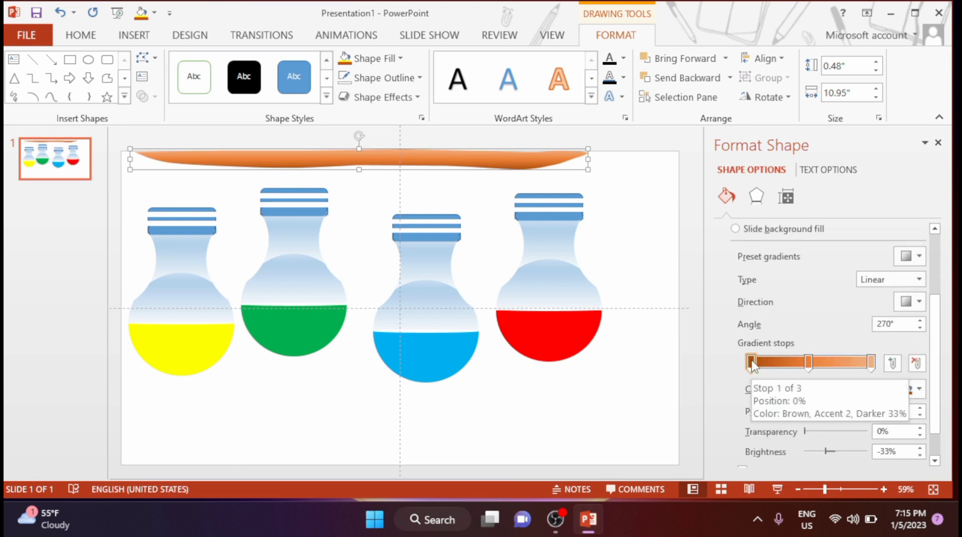
{"action": "mouse_move", "coordinate": [757, 361]}
{"action": "left_mouse_down"}
{"action": "mouse_move", "coordinate": [785, 369]}
{"action": "mouse_move", "coordinate": [772, 371]}
{"action": "left_mouse_up"}
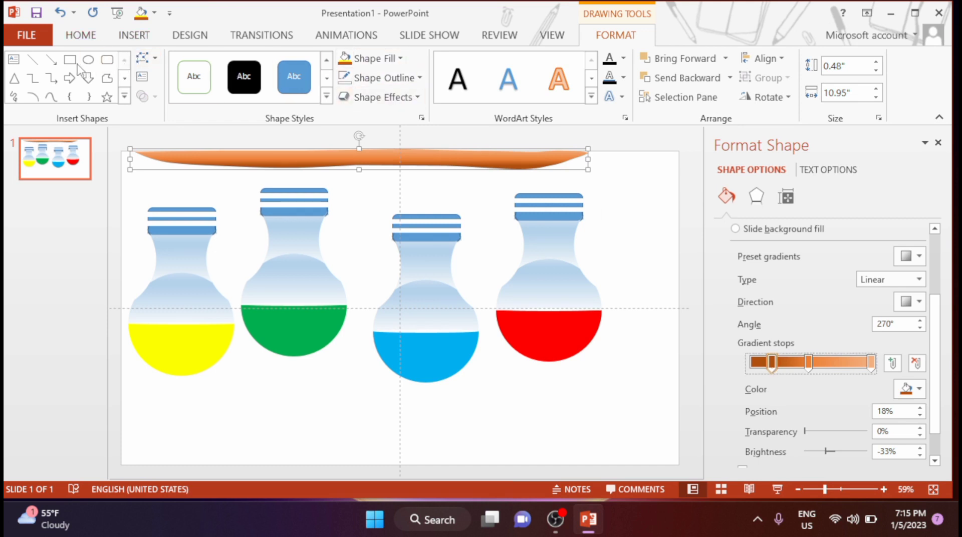
{"action": "left_click", "coordinate": [70, 62]}
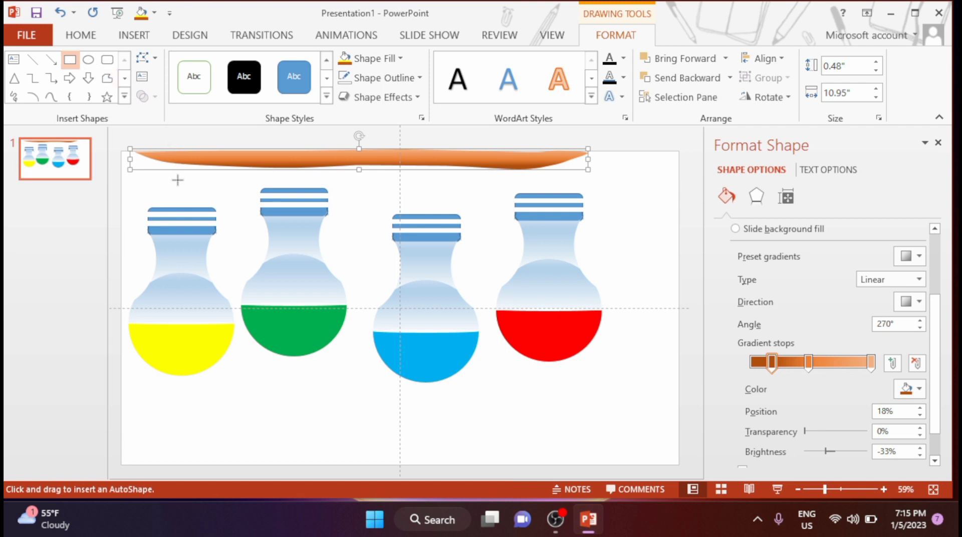
Draw a thin outline-free strip from the bar to the yellow cap, eyedropped in the bar's orange
{"action": "left_click_drag", "start_coordinate": [170, 157], "coordinate": [179, 207]}
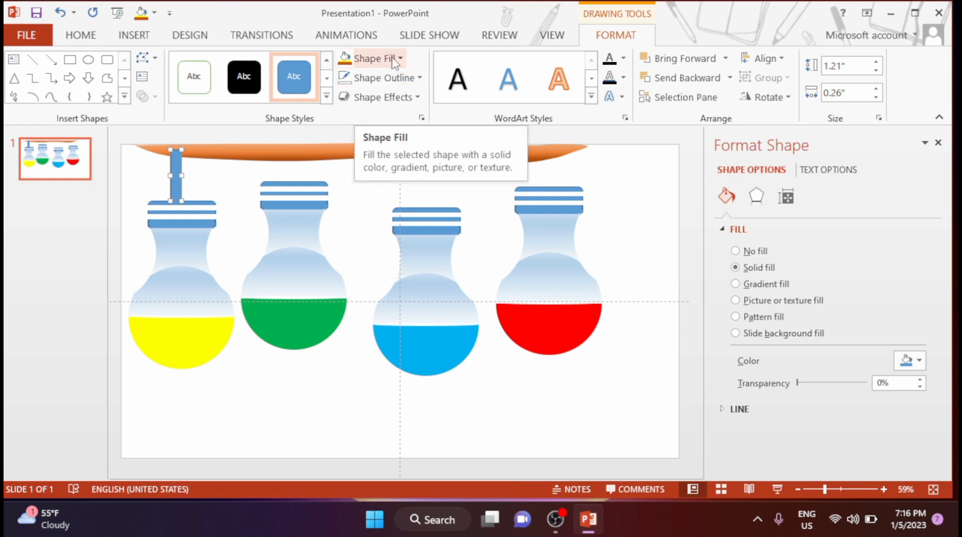
{"action": "left_click", "coordinate": [400, 59]}
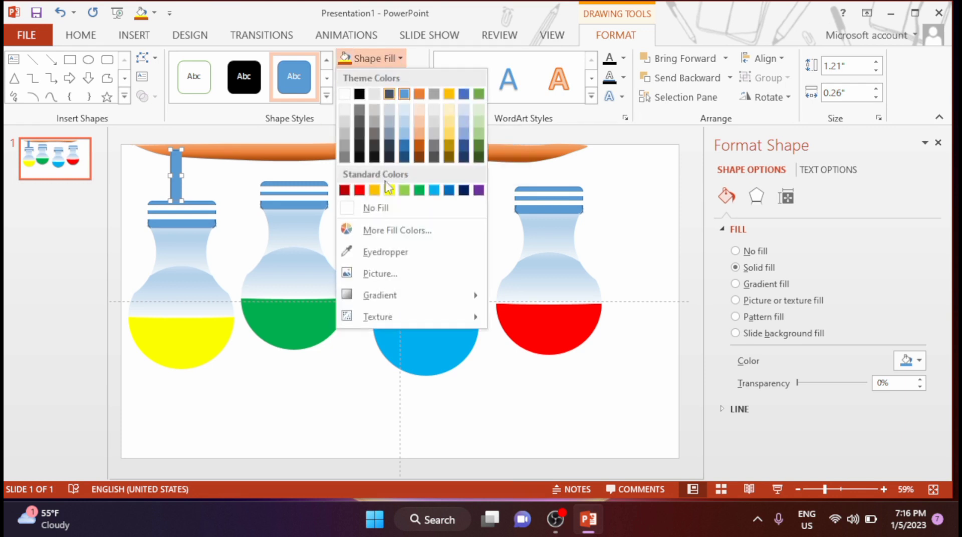
{"action": "left_click", "coordinate": [379, 252]}
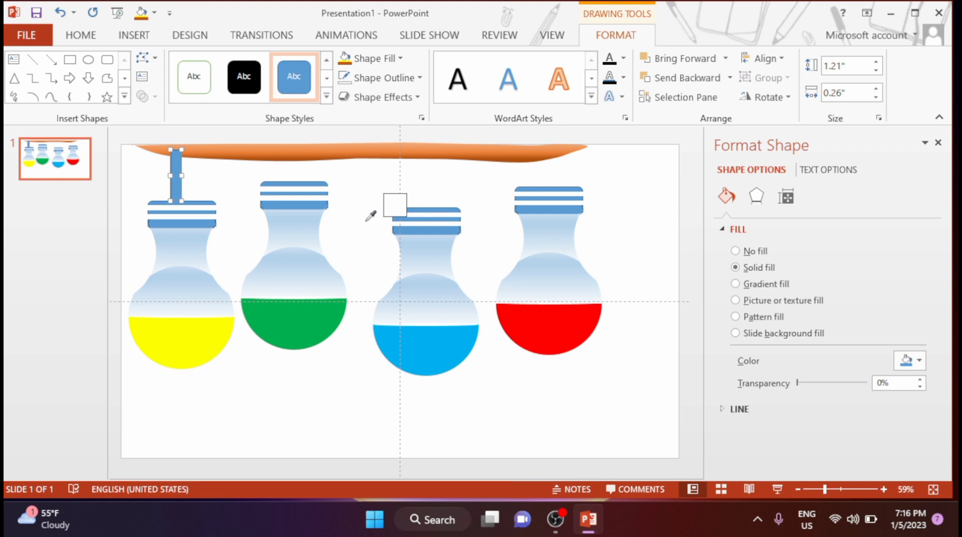
{"action": "left_click", "coordinate": [333, 149]}
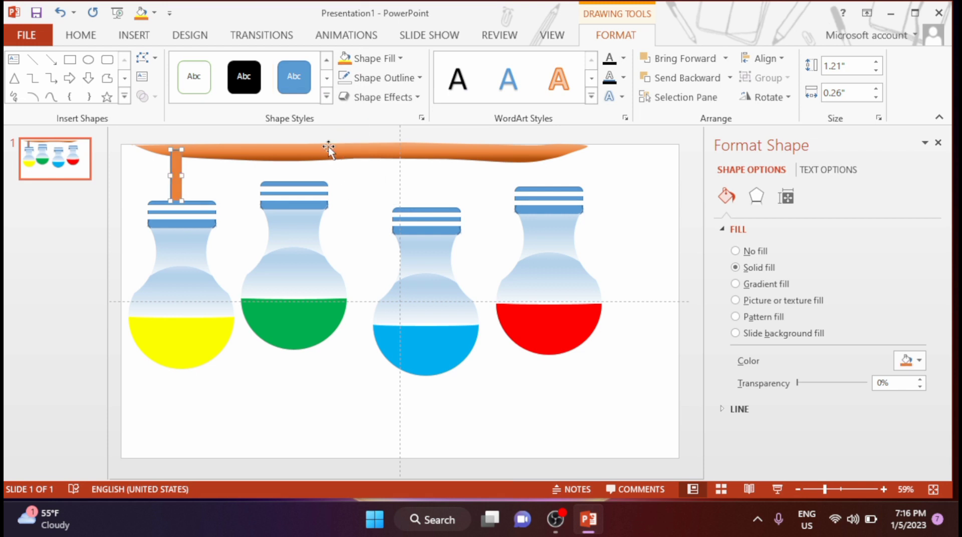
{"action": "left_click", "coordinate": [401, 78]}
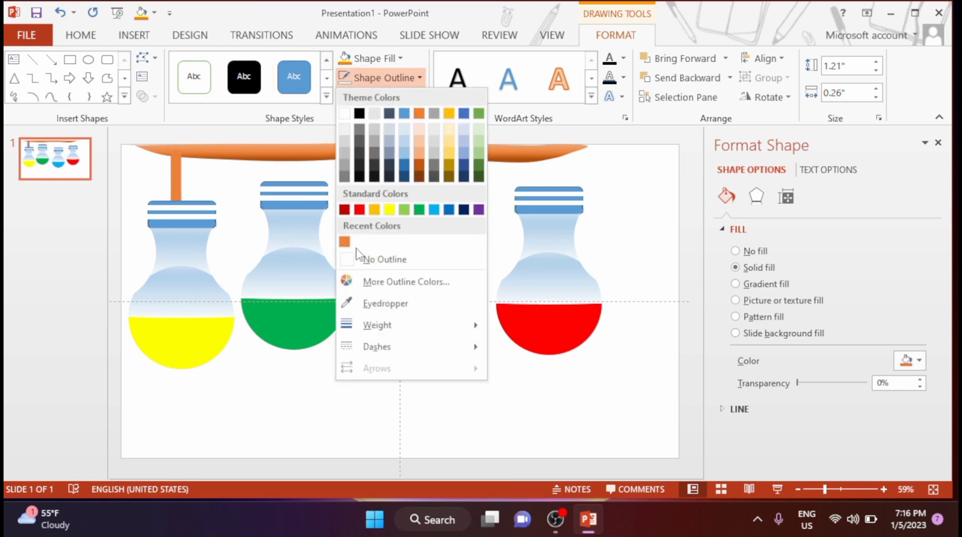
{"action": "left_click", "coordinate": [354, 266]}
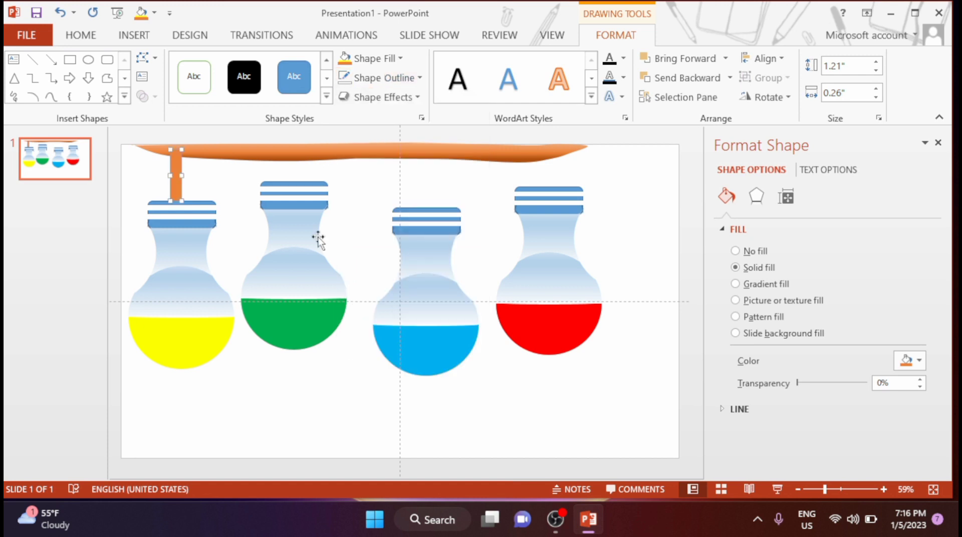
{"action": "left_click", "coordinate": [199, 209]}
{"action": "left_click", "coordinate": [199, 207]}
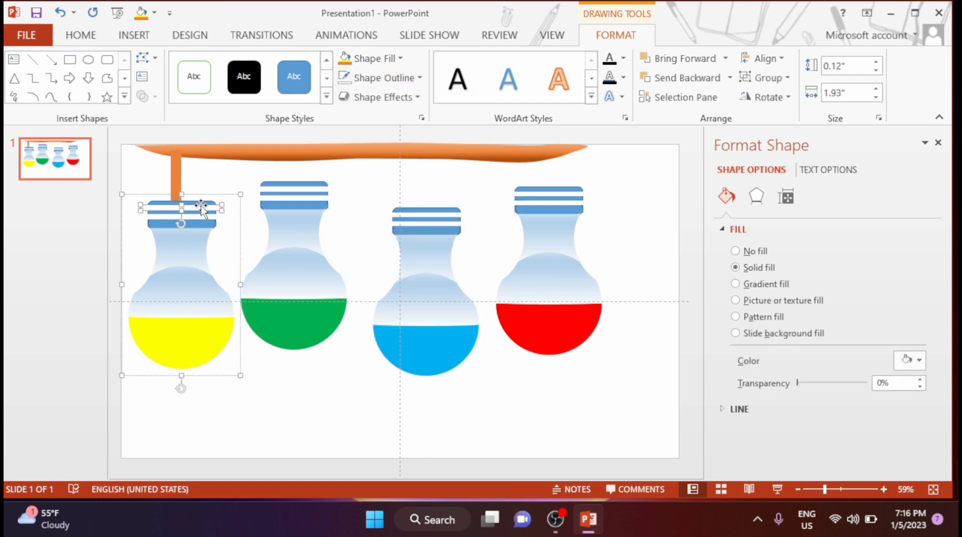
Eyedrop the bar's orange onto the yellow flask's cap stripes and remove their outline
{"action": "left_click", "coordinate": [202, 205]}
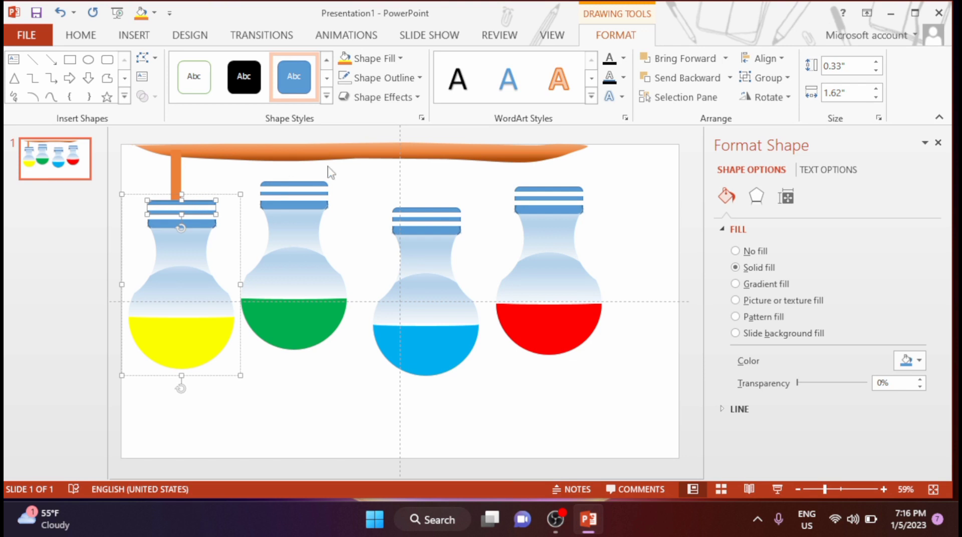
{"action": "left_click", "coordinate": [401, 59]}
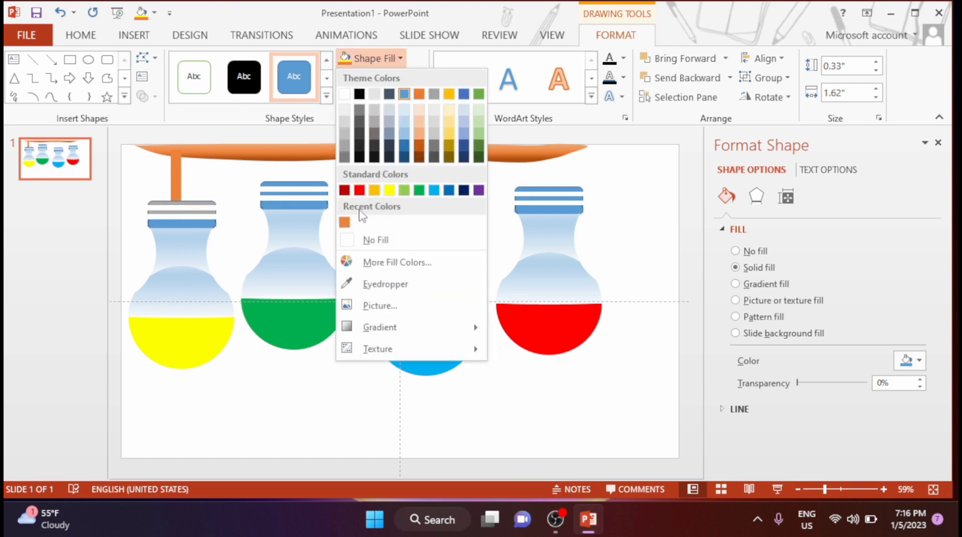
{"action": "left_click", "coordinate": [377, 284]}
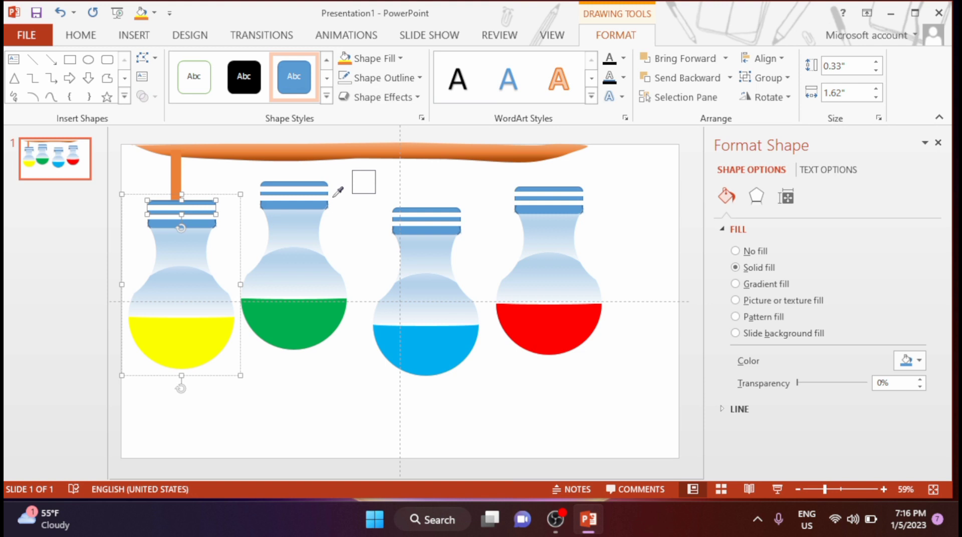
{"action": "left_click", "coordinate": [284, 155]}
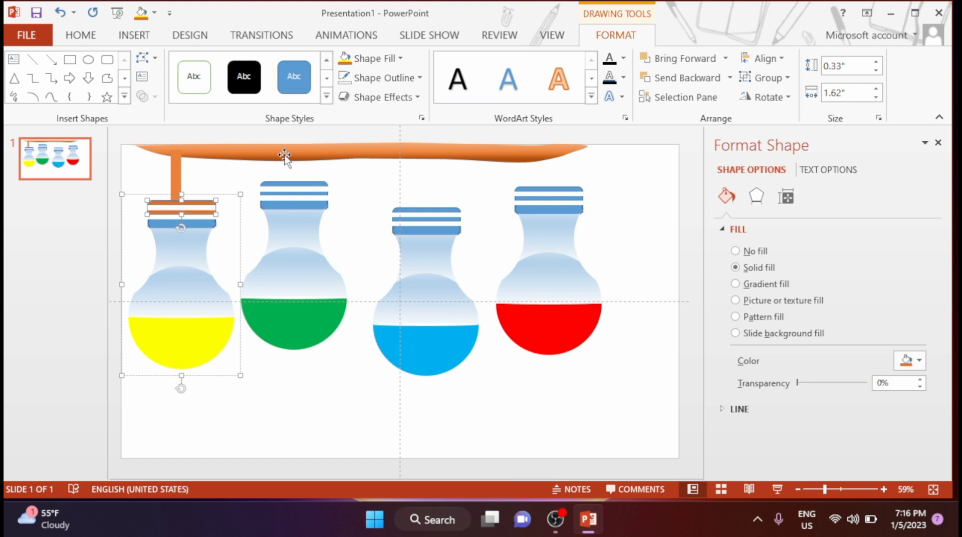
{"action": "left_click", "coordinate": [302, 188]}
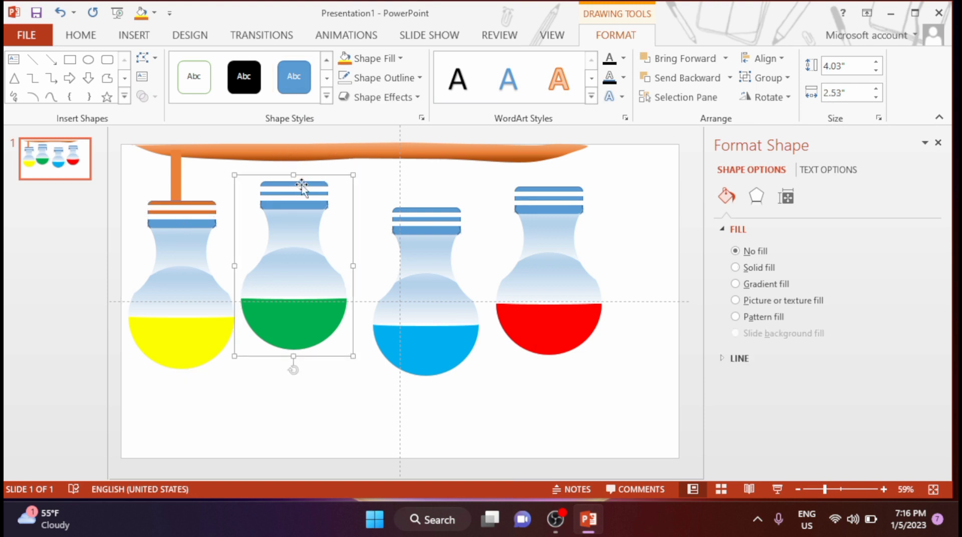
{"action": "left_click", "coordinate": [189, 205]}
{"action": "left_click", "coordinate": [204, 206]}
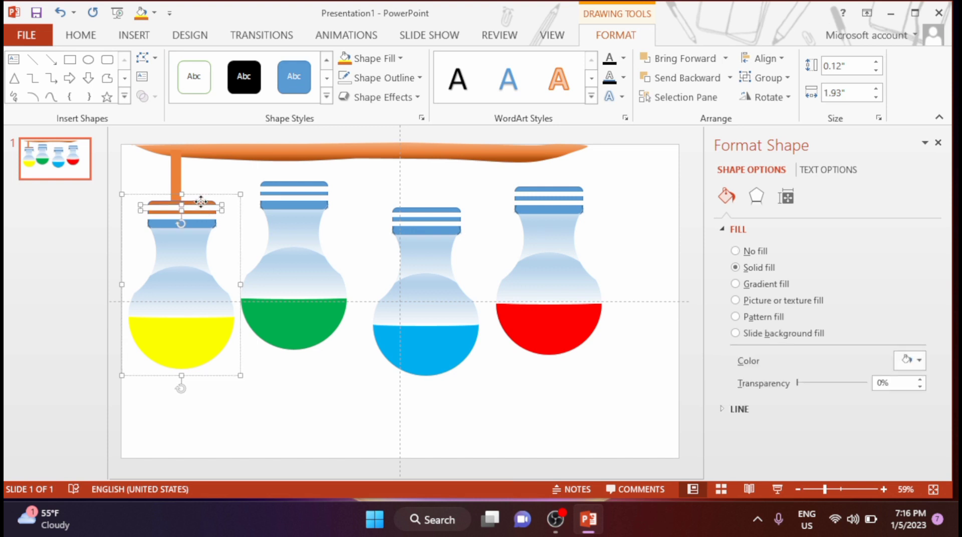
{"action": "left_click", "coordinate": [420, 78]}
{"action": "left_click", "coordinate": [371, 260]}
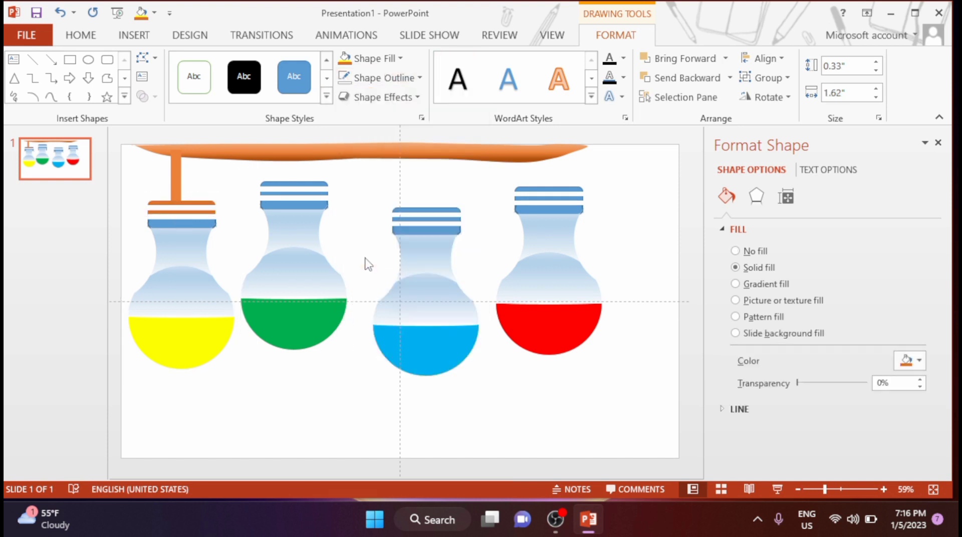
Copy the orange strip above the green flask and resize it to span from bar to cap
{"action": "left_click_drag", "start_coordinate": [173, 170], "coordinate": [286, 160]}
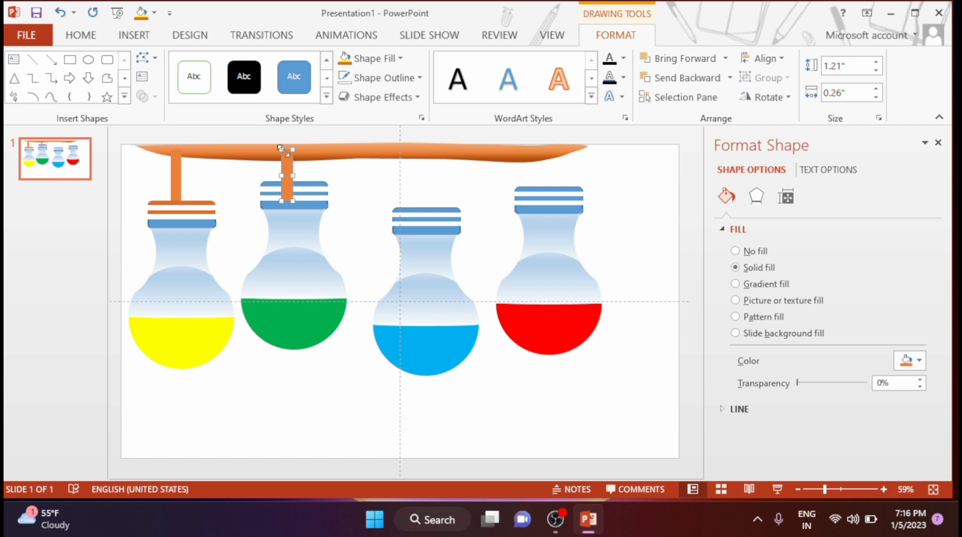
{"action": "left_click_drag", "start_coordinate": [280, 148], "coordinate": [281, 174]}
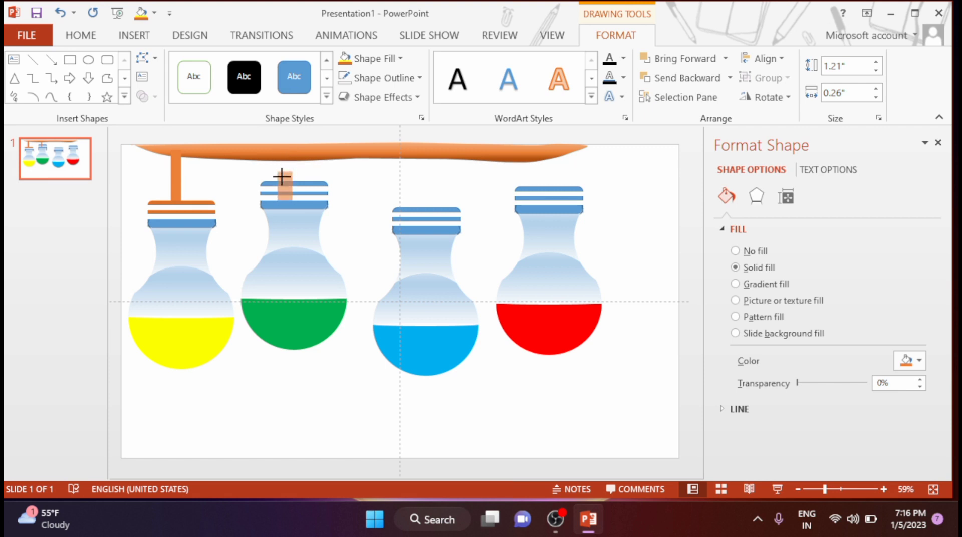
{"action": "mouse_move", "coordinate": [283, 176]}
{"action": "left_mouse_down"}
{"action": "mouse_move", "coordinate": [281, 161]}
{"action": "mouse_move", "coordinate": [294, 164]}
{"action": "left_mouse_up"}
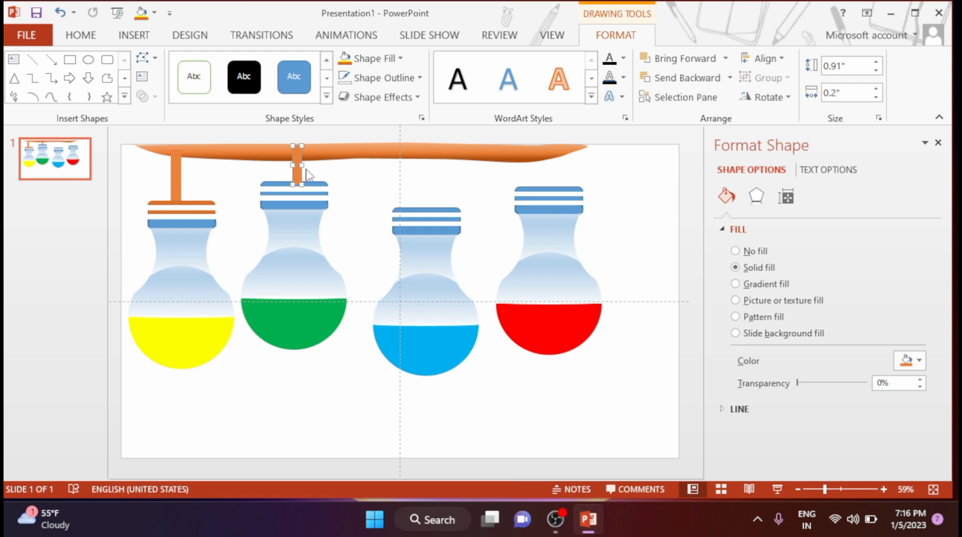
{"action": "left_click", "coordinate": [394, 58]}
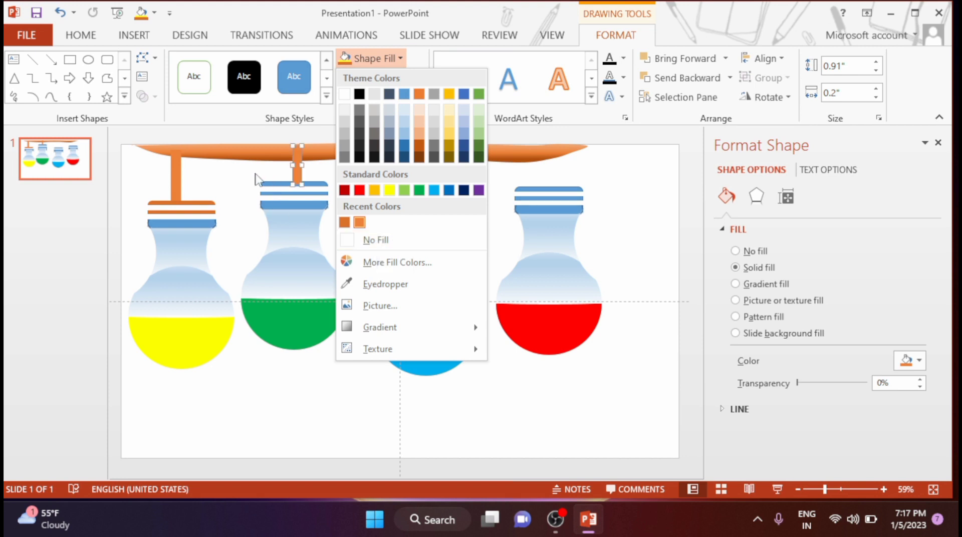
{"action": "key", "text": "Escape"}
{"action": "left_click", "coordinate": [400, 58]}
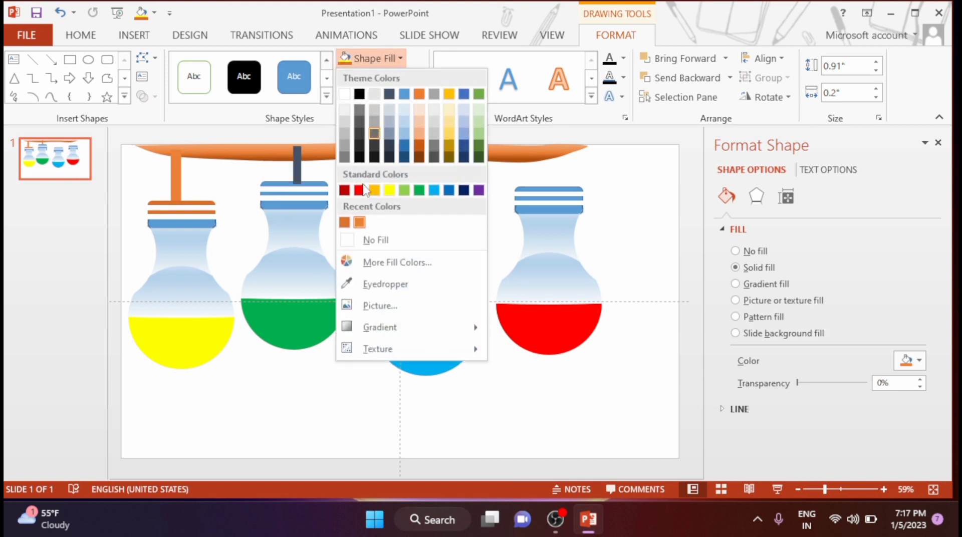
{"action": "left_click", "coordinate": [325, 161]}
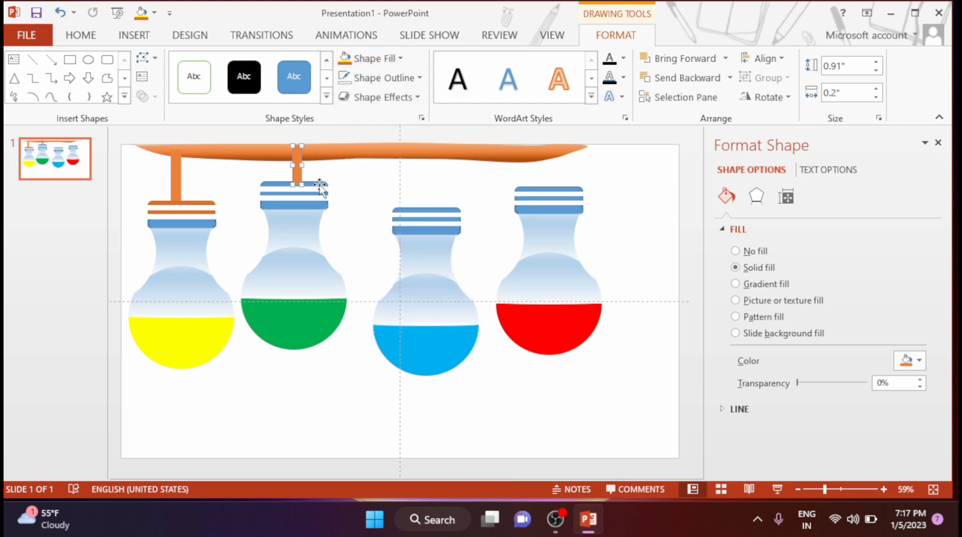
Recolour the green flask's cap stripes orange with the eyedropper, sampling the wavy bar
{"action": "left_click", "coordinate": [320, 186]}
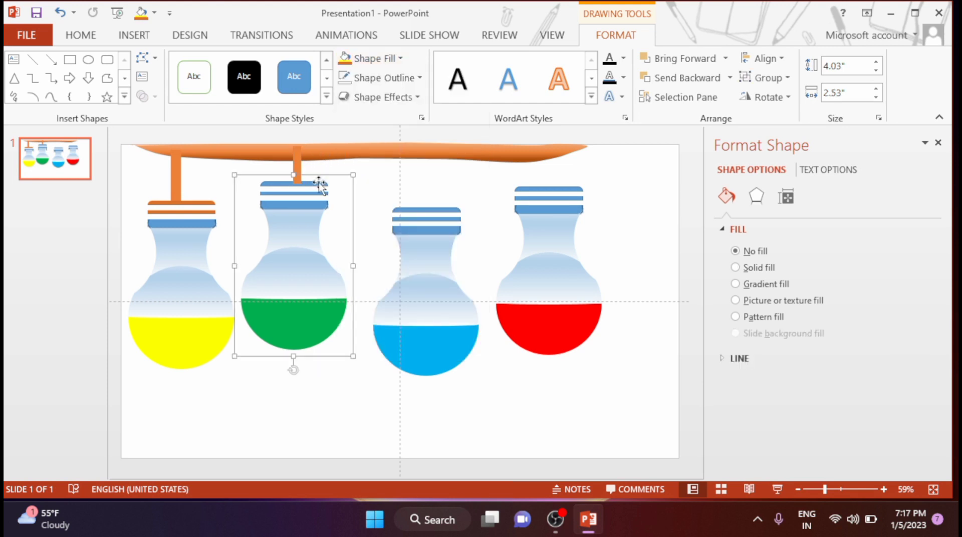
{"action": "left_click", "coordinate": [318, 188]}
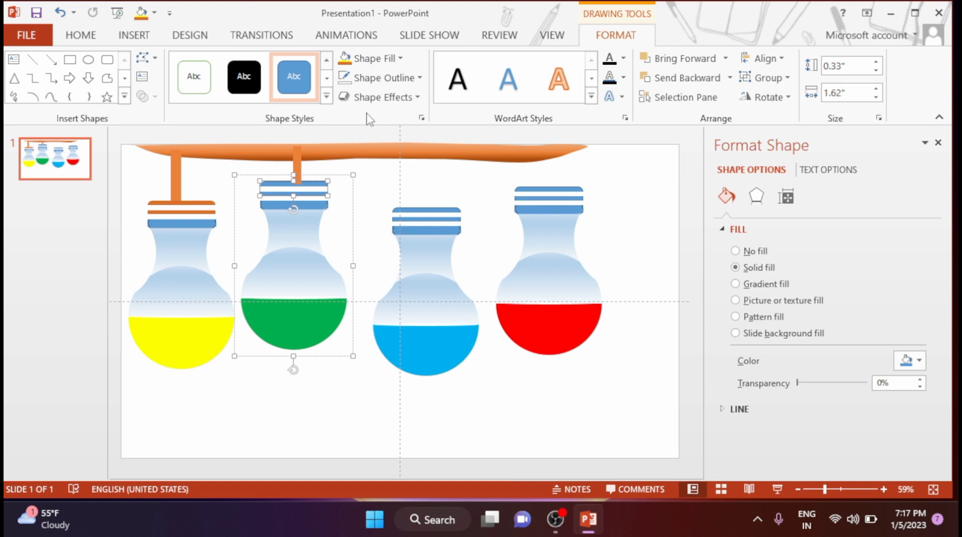
{"action": "left_click", "coordinate": [401, 58]}
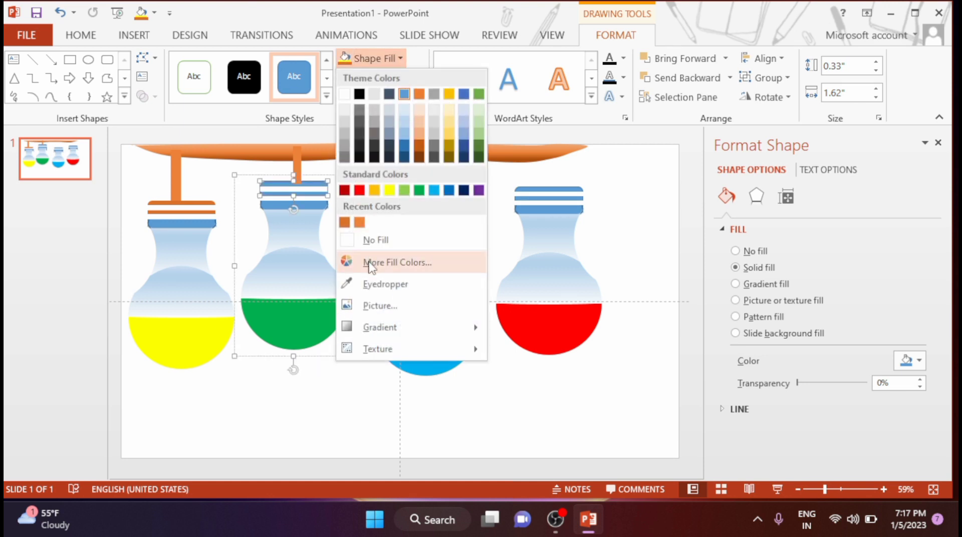
{"action": "left_click", "coordinate": [374, 284]}
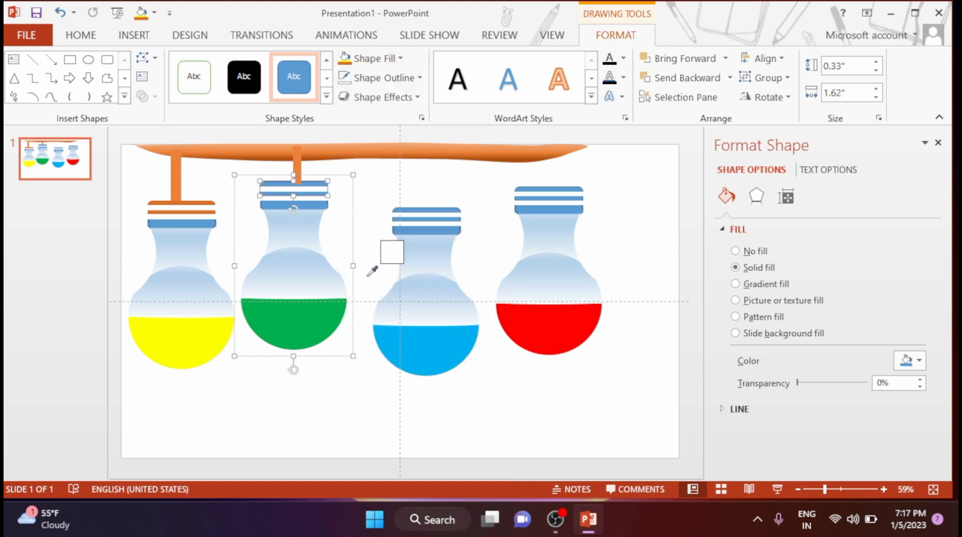
{"action": "left_click", "coordinate": [361, 148]}
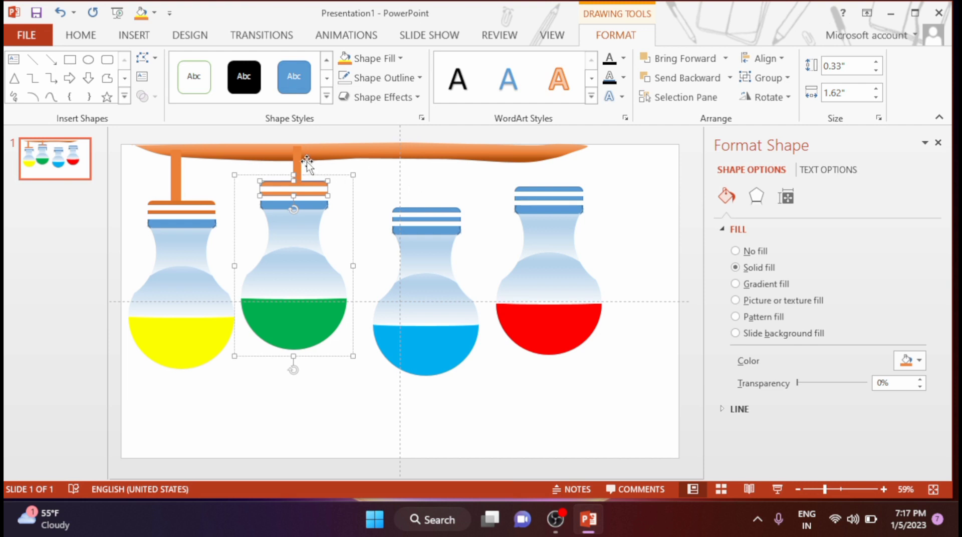
{"action": "left_click", "coordinate": [173, 179]}
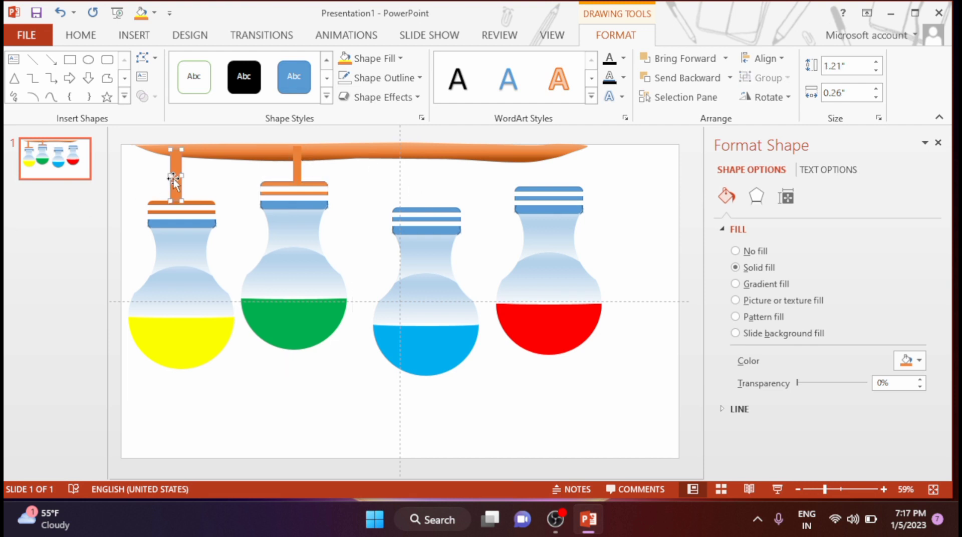
Place a copy of the orange strip above the blue flask and remove its outline
{"action": "mouse_move", "coordinate": [177, 178]}
{"action": "left_mouse_down"}
{"action": "mouse_move", "coordinate": [181, 187]}
{"action": "mouse_move", "coordinate": [435, 178]}
{"action": "mouse_move", "coordinate": [426, 190]}
{"action": "left_mouse_up"}
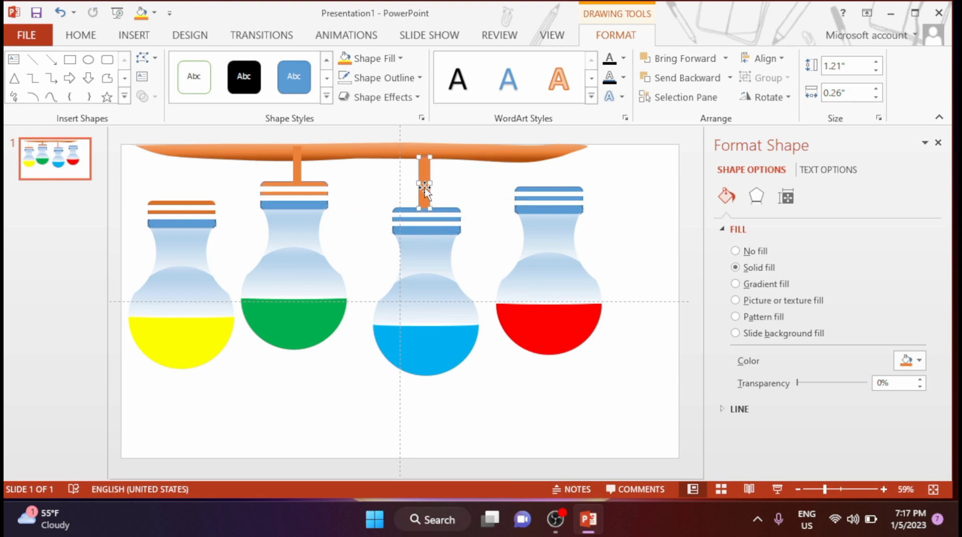
{"action": "left_click", "coordinate": [421, 79]}
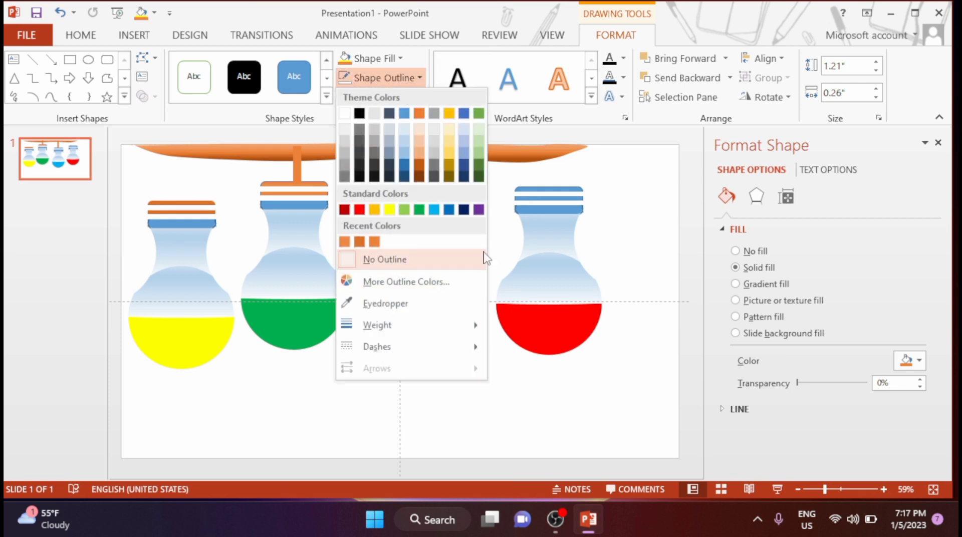
{"action": "left_click", "coordinate": [518, 246]}
{"action": "left_click", "coordinate": [501, 215]}
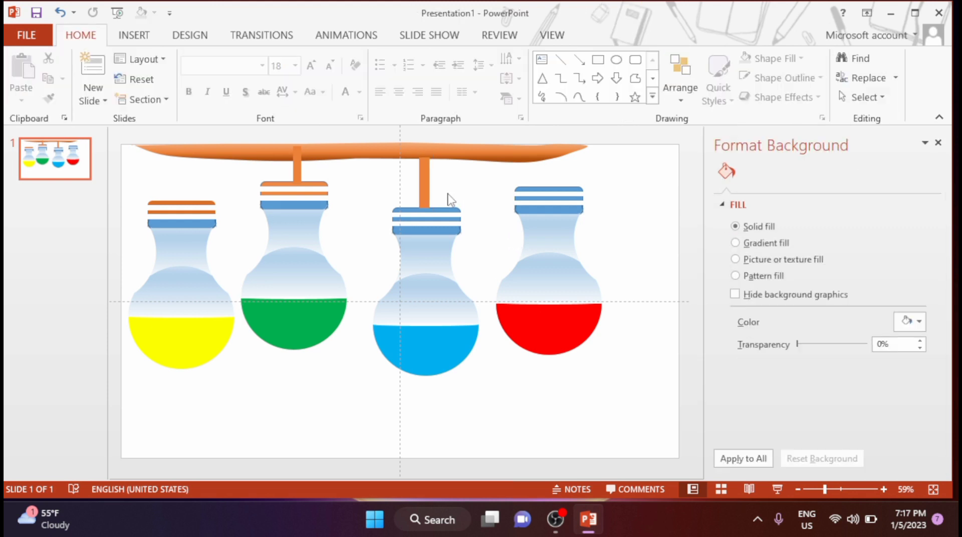
Eyedrop orange onto the blue flask's cap stripes
{"action": "left_click", "coordinate": [448, 214]}
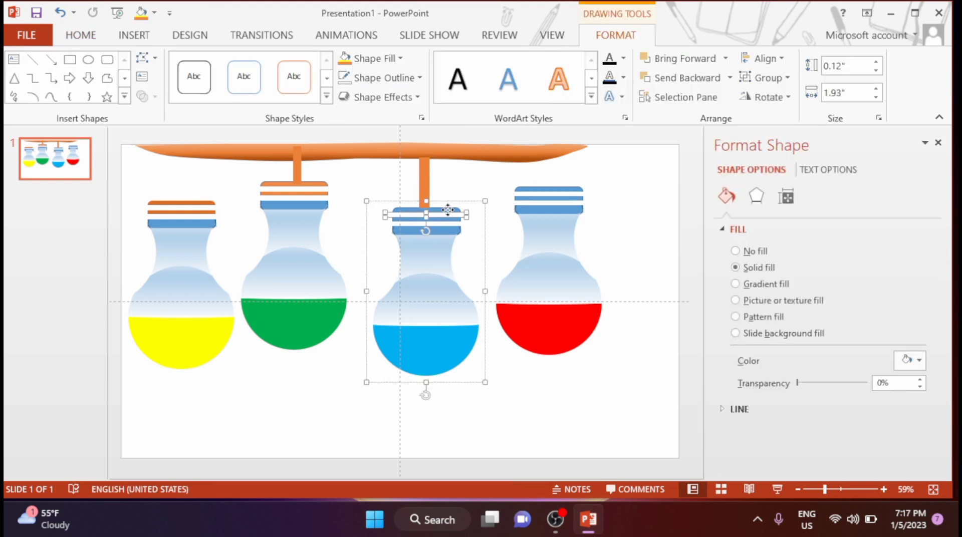
{"action": "left_click", "coordinate": [448, 207]}
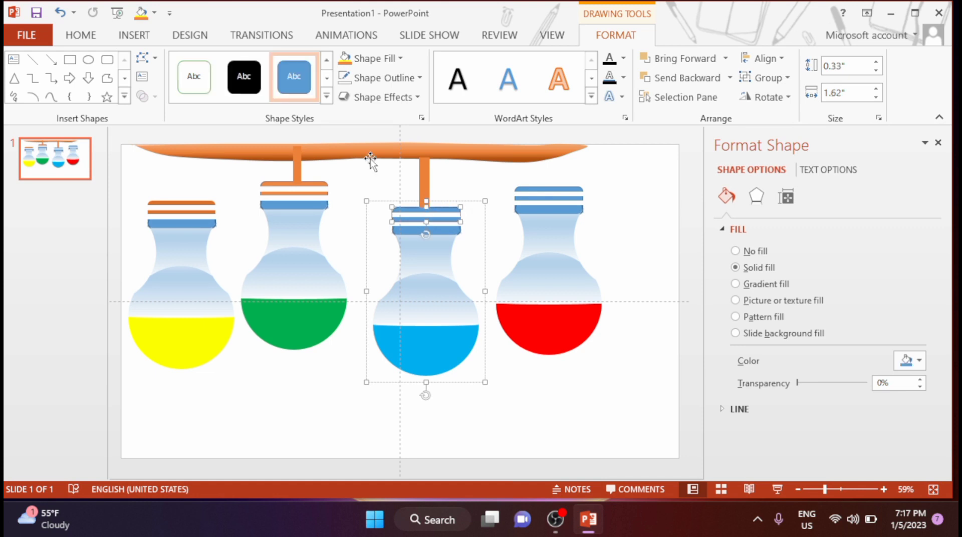
{"action": "left_click", "coordinate": [400, 59]}
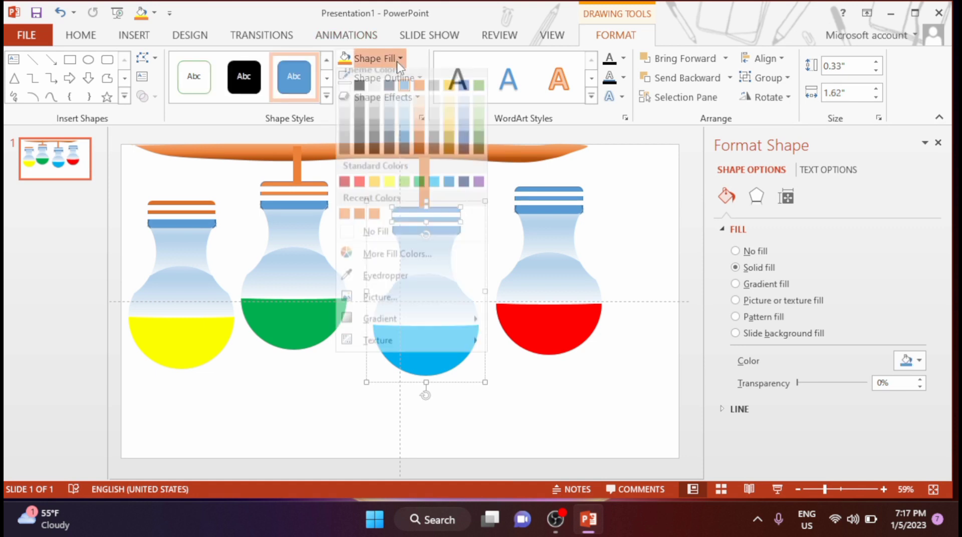
{"action": "left_click", "coordinate": [351, 276]}
{"action": "left_click", "coordinate": [410, 159]}
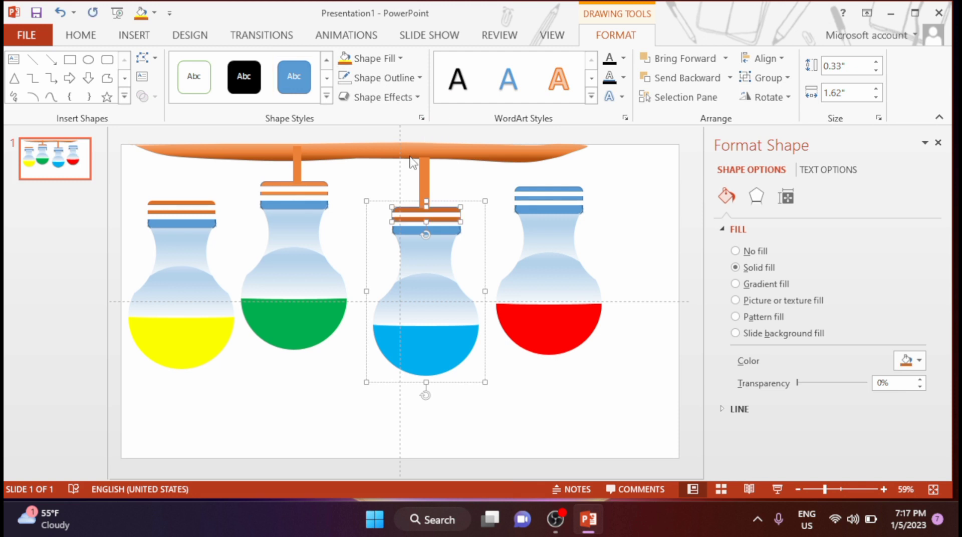
Copy the orange strip above the red flask and shorten it to meet the cap
{"action": "left_click_drag", "start_coordinate": [427, 181], "coordinate": [540, 169]}
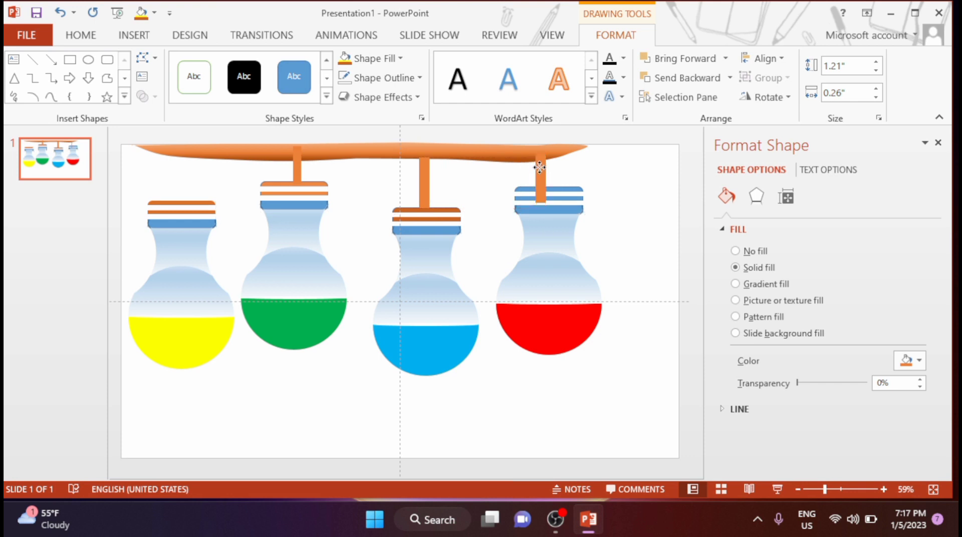
{"action": "left_click", "coordinate": [540, 167]}
{"action": "left_click_drag", "start_coordinate": [549, 200], "coordinate": [548, 191]}
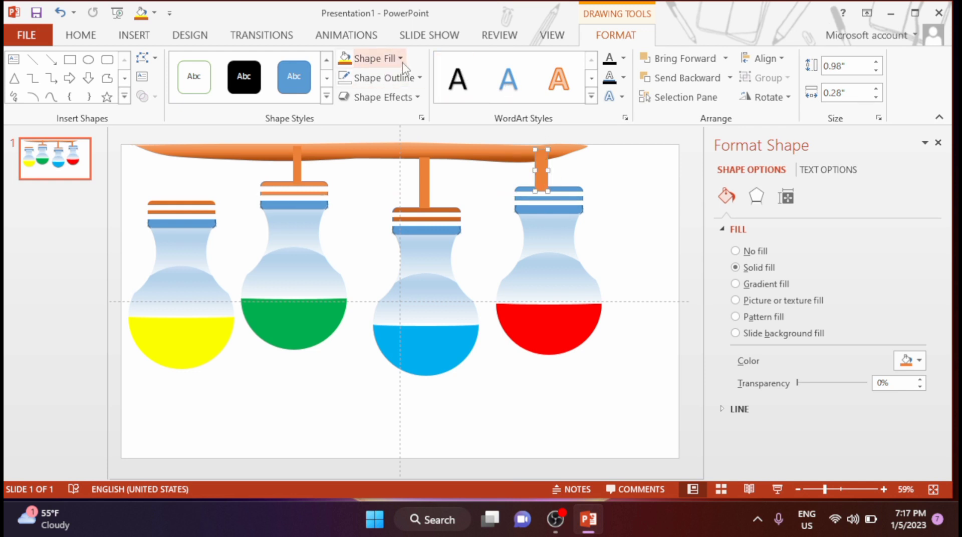
Recolour the red flask's cap stripes orange with the eyedropper, sampling the strip
{"action": "left_click", "coordinate": [569, 191]}
{"action": "left_click", "coordinate": [571, 190]}
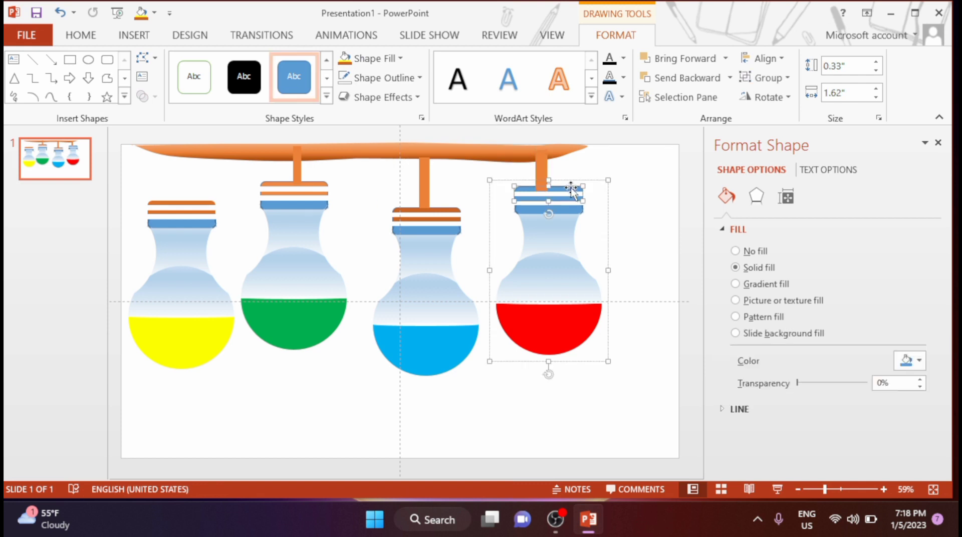
{"action": "left_click", "coordinate": [405, 61]}
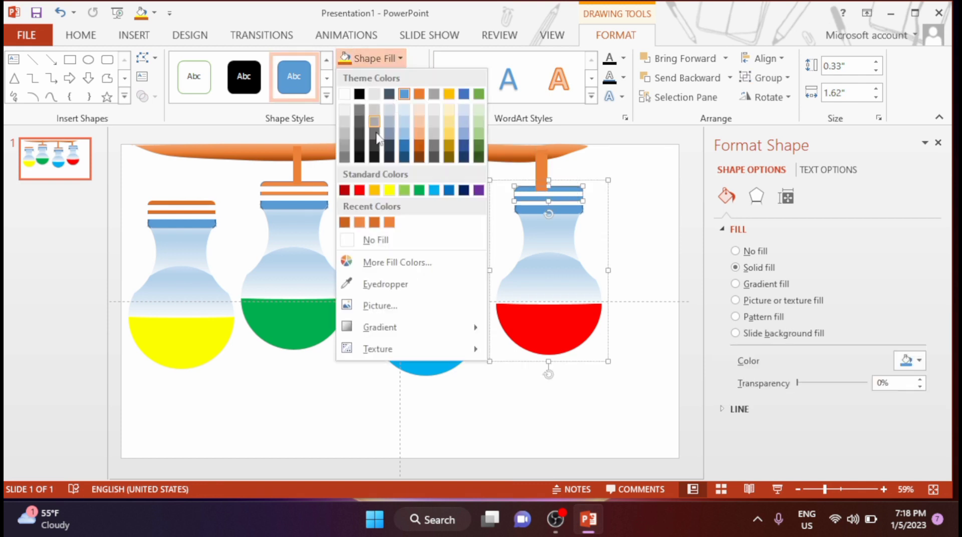
{"action": "left_click", "coordinate": [371, 282]}
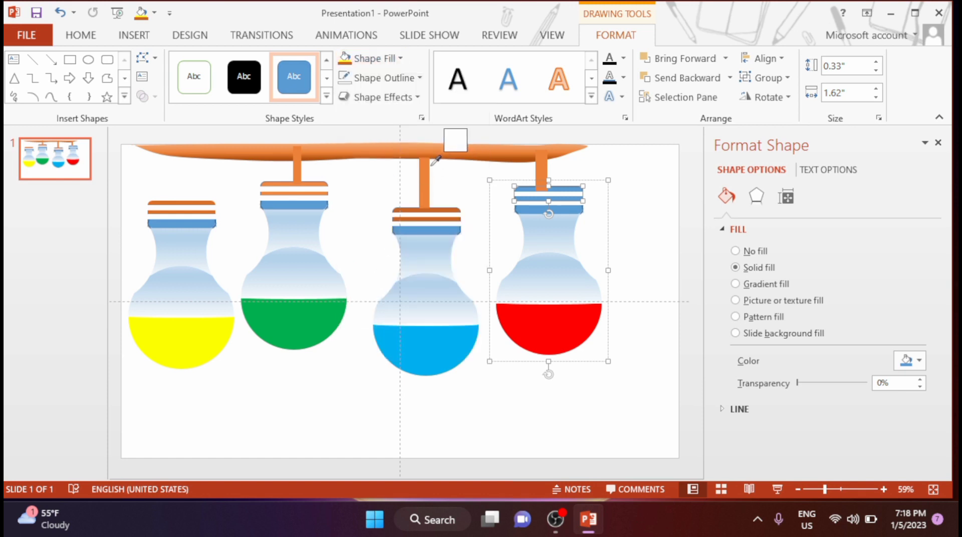
{"action": "left_click", "coordinate": [426, 165]}
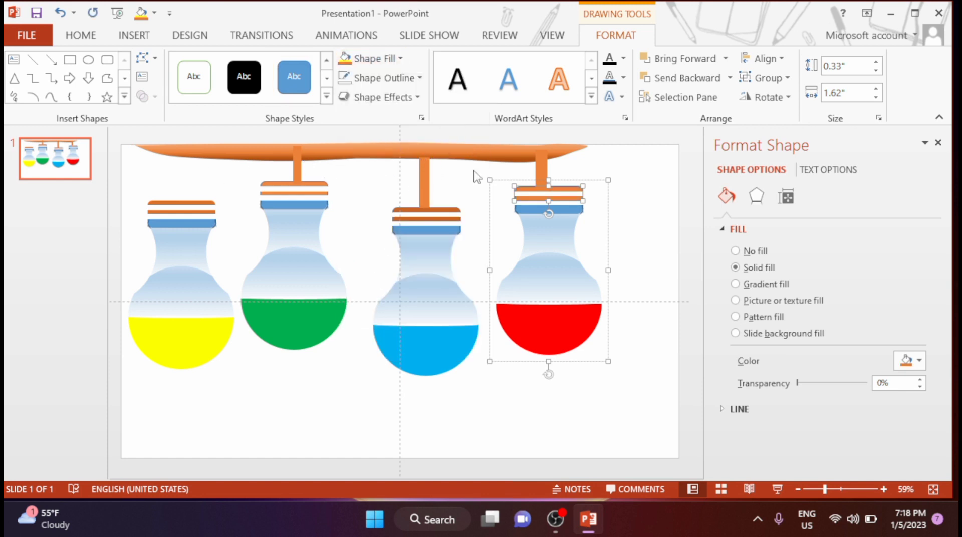
{"action": "left_click", "coordinate": [425, 182]}
Copy the blue flask's orange strip to sit above the yellow flask's cap
{"action": "left_click_drag", "start_coordinate": [425, 182], "coordinate": [183, 169]}
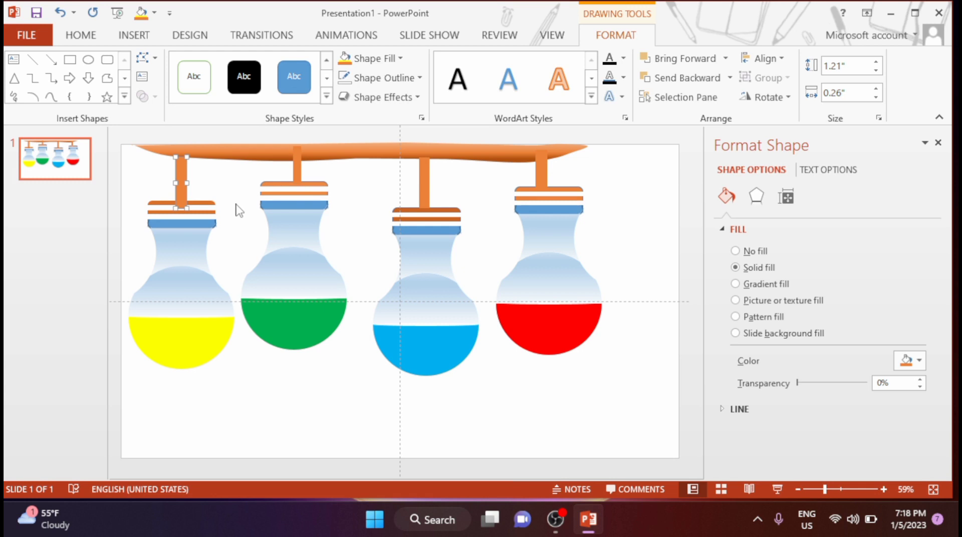